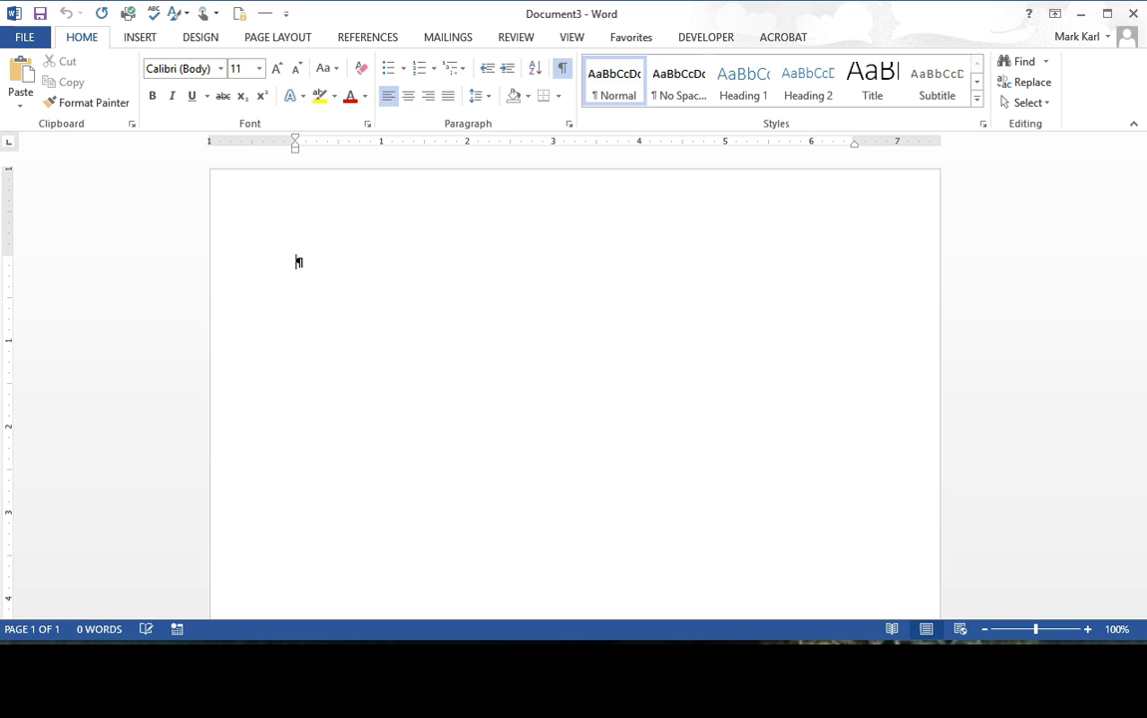
Start a Labels mail merge and pick Avery US Letter 5160 Easy Peel Address Labels
left_click(74, 371)
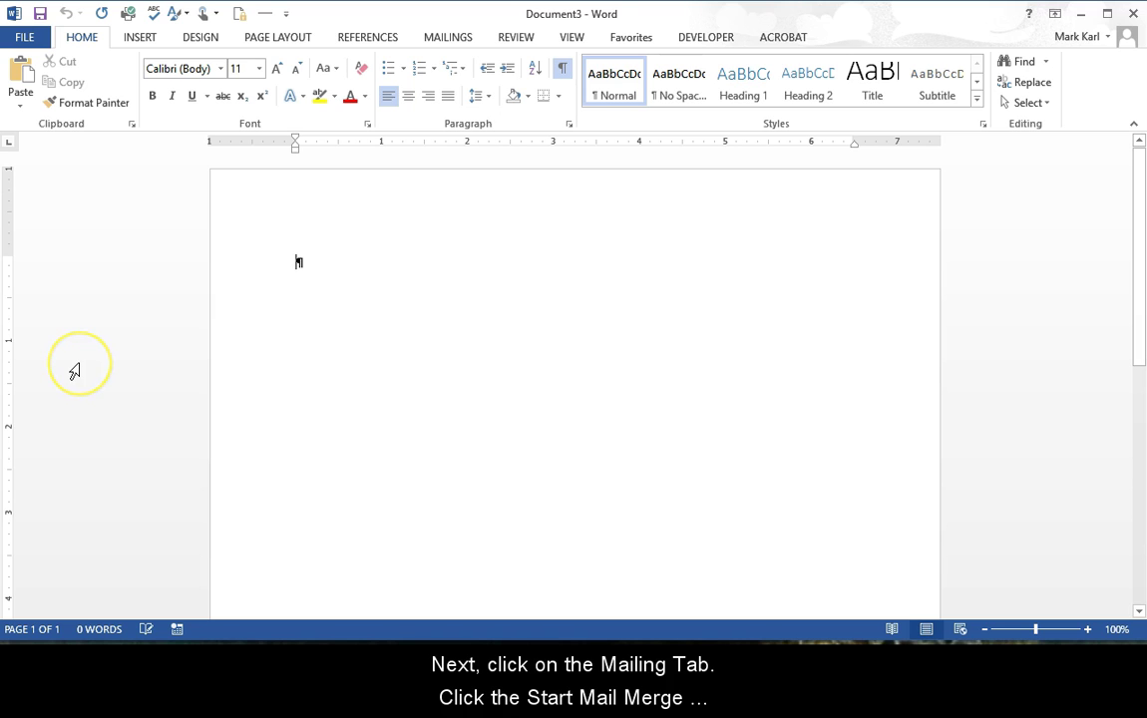
left_click(444, 45)
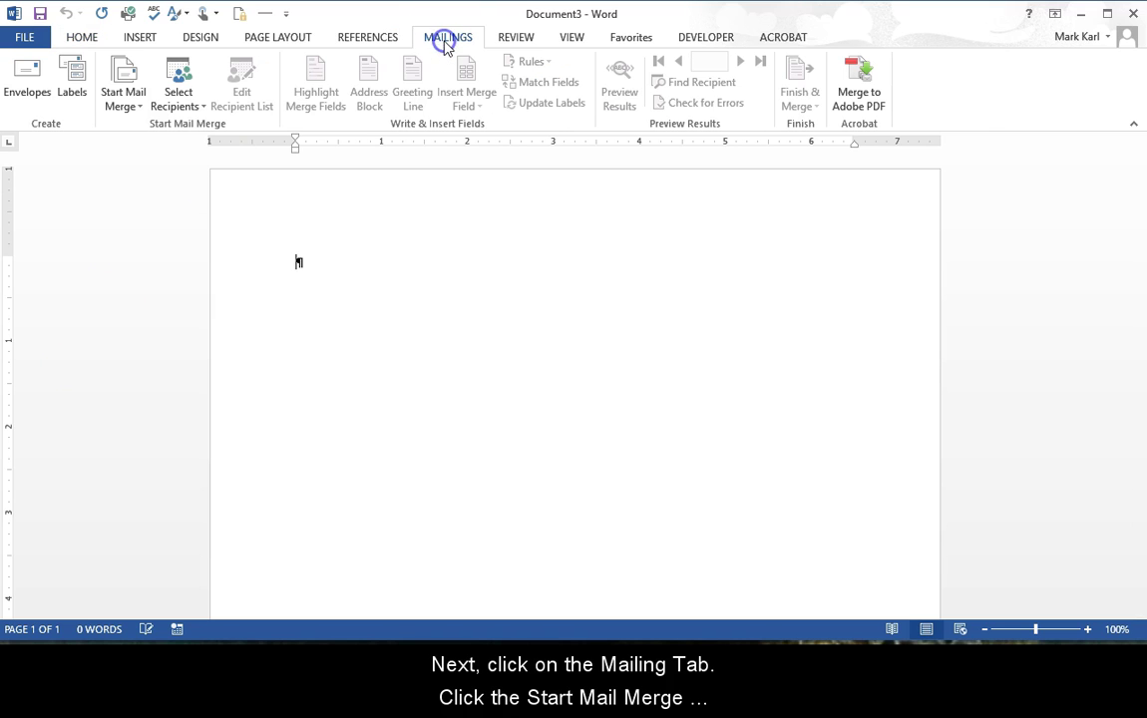
left_click(147, 113)
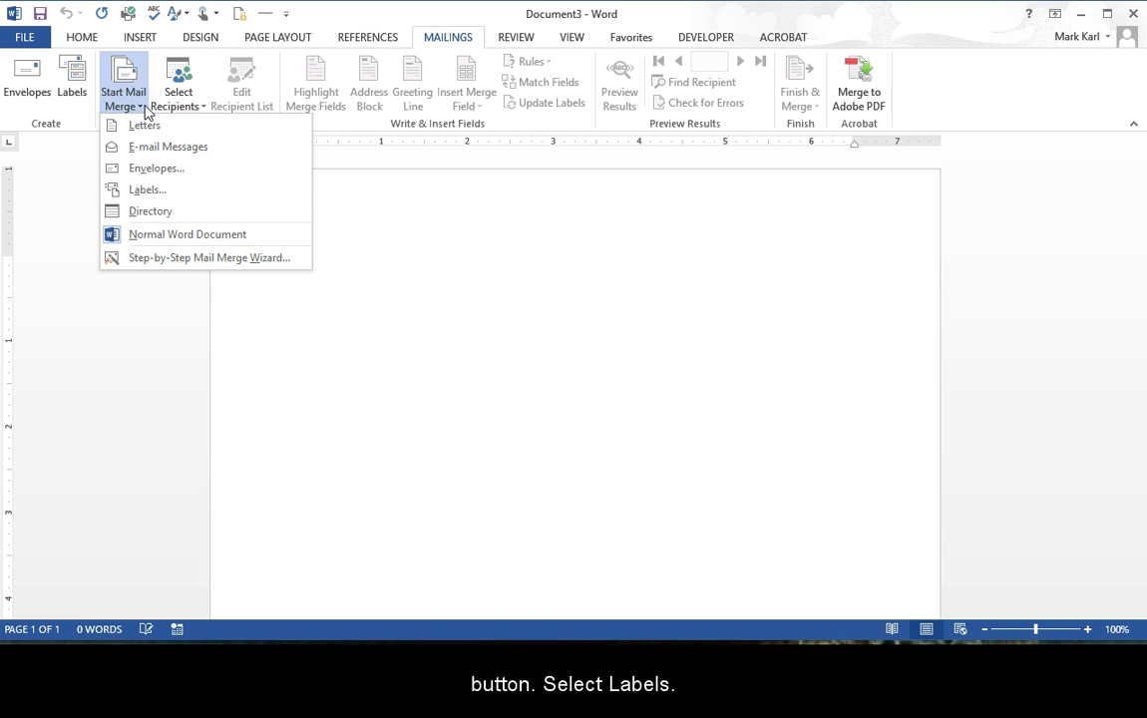
left_click(174, 191)
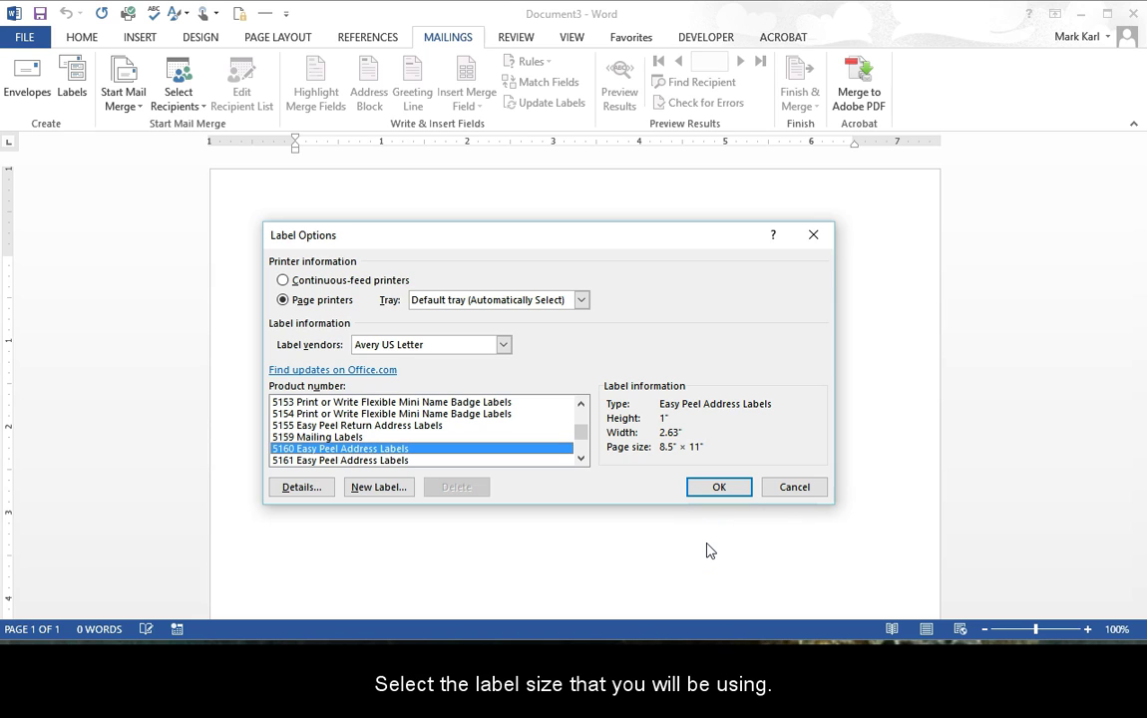
left_click(484, 450)
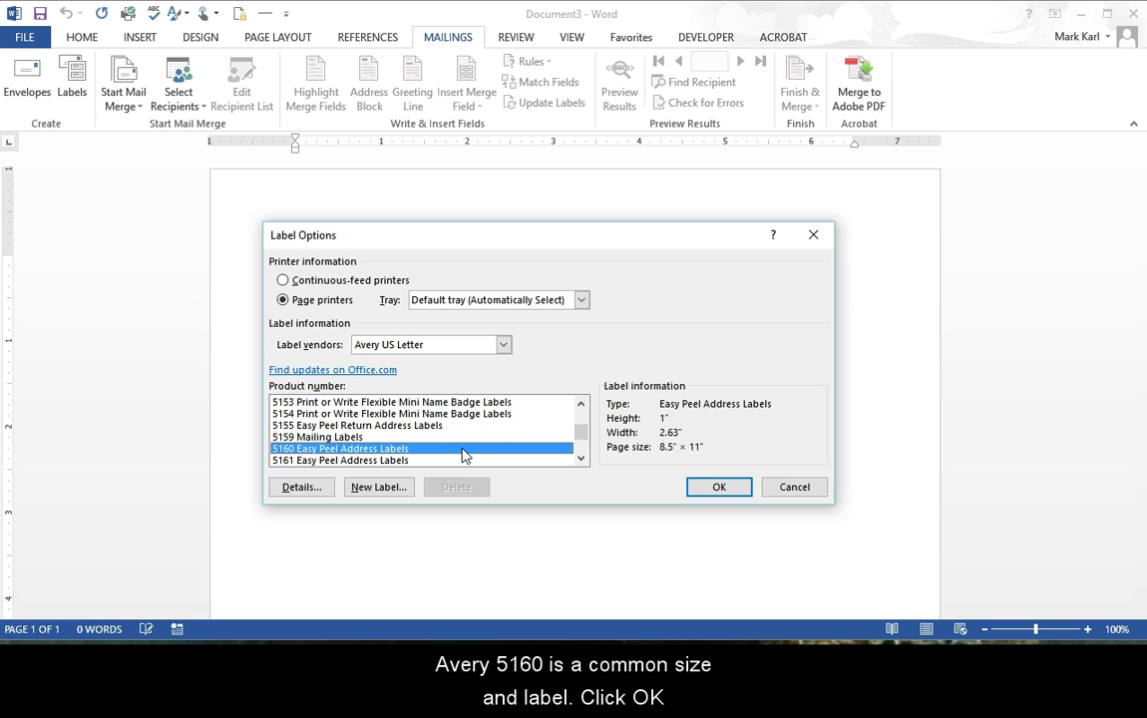
Confirm the Avery 5160 label choice to create the blank label sheet
left_click(719, 487)
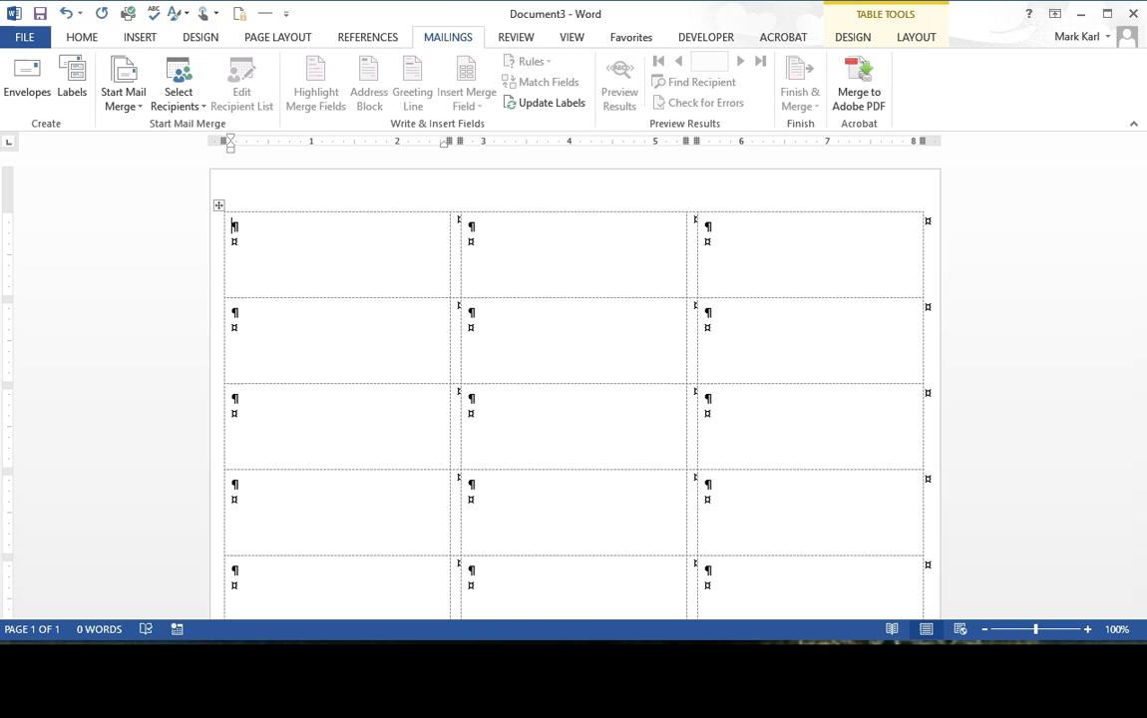
key("alt")
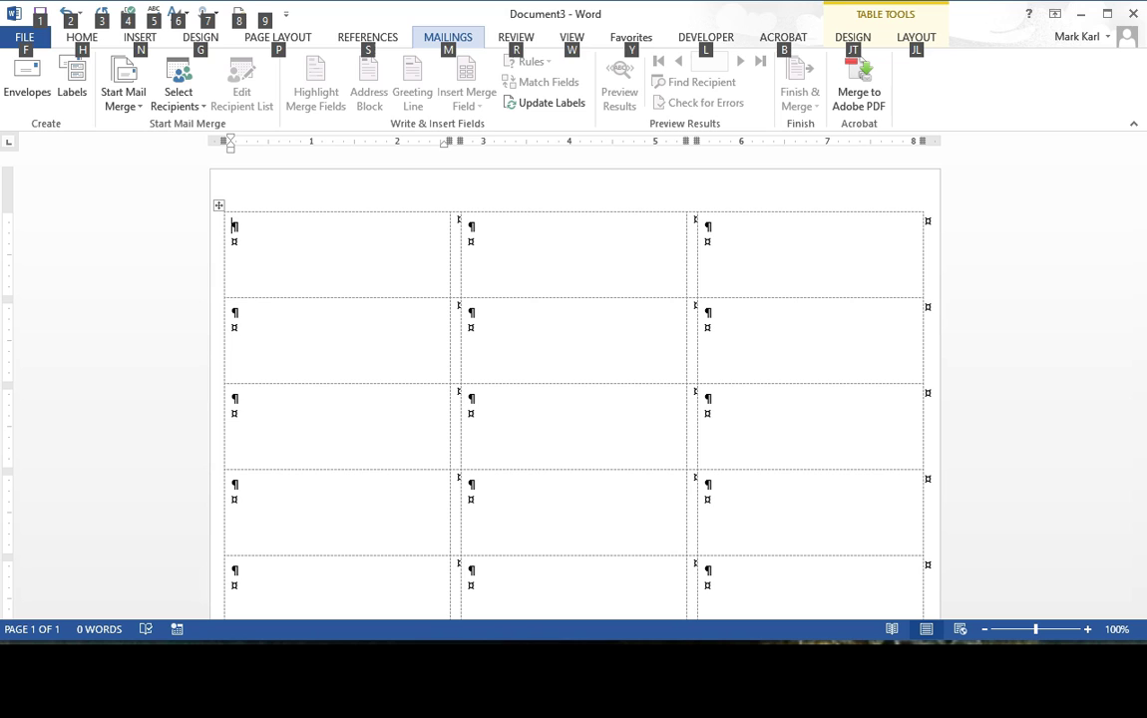
key("alt")
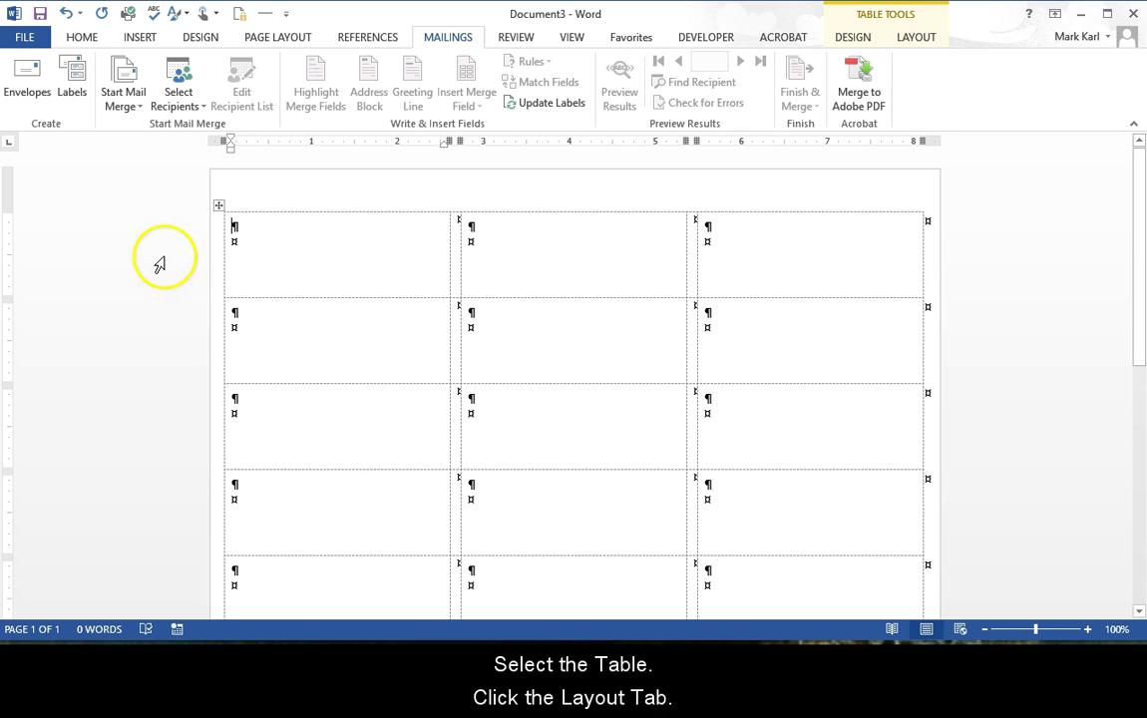
Align every label cell center-left and delete the first label's extra empty line
left_click(218, 207)
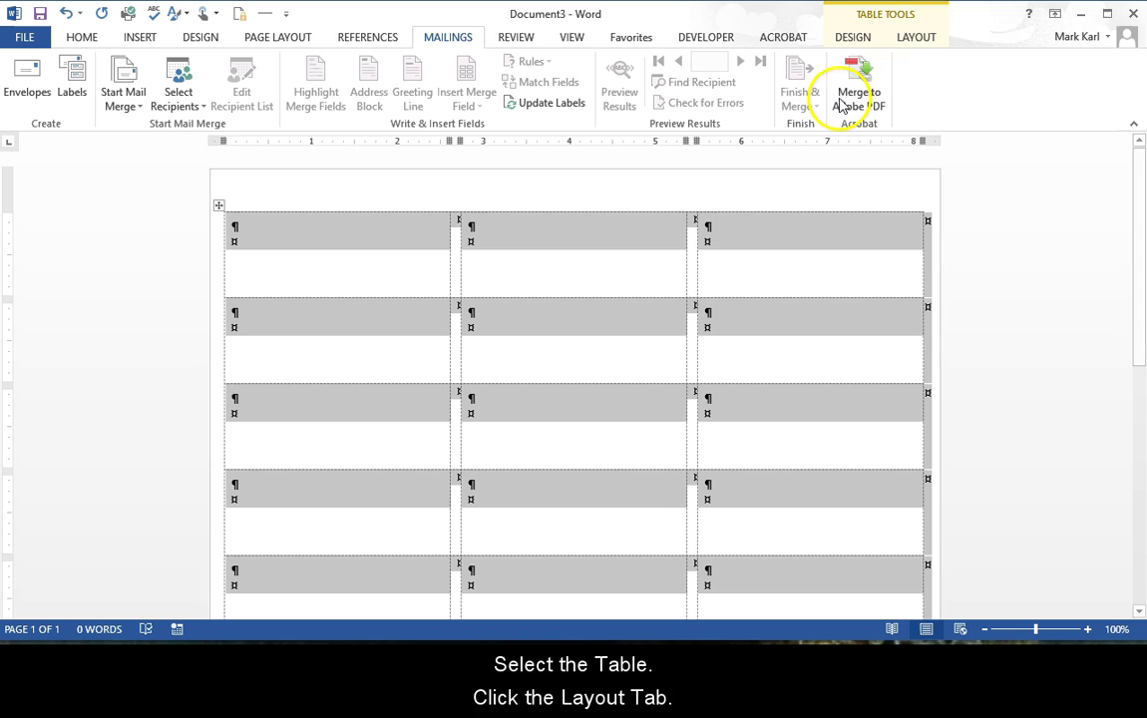
left_click(913, 42)
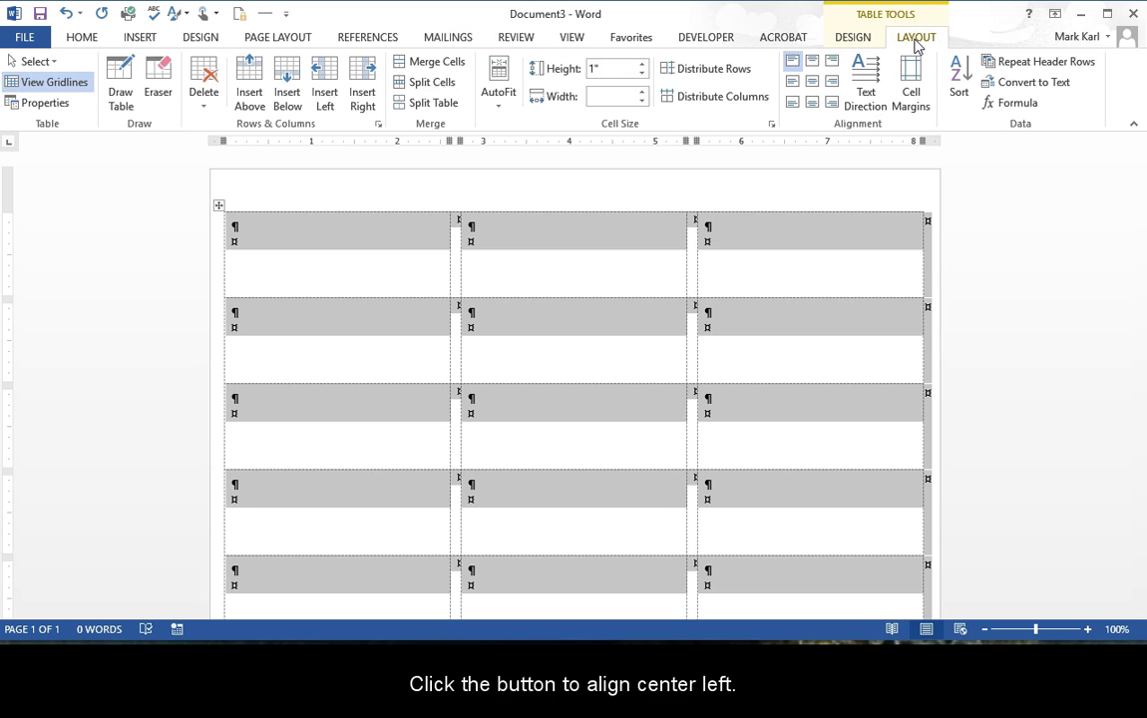
left_click(792, 83)
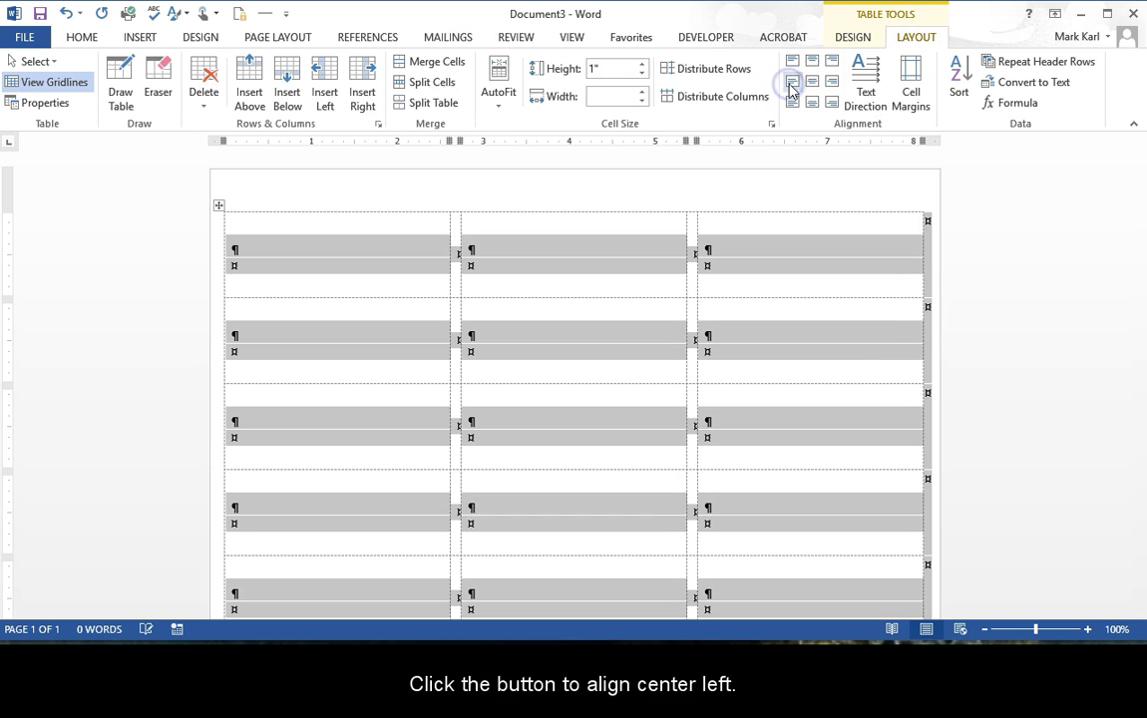
left_click(240, 252)
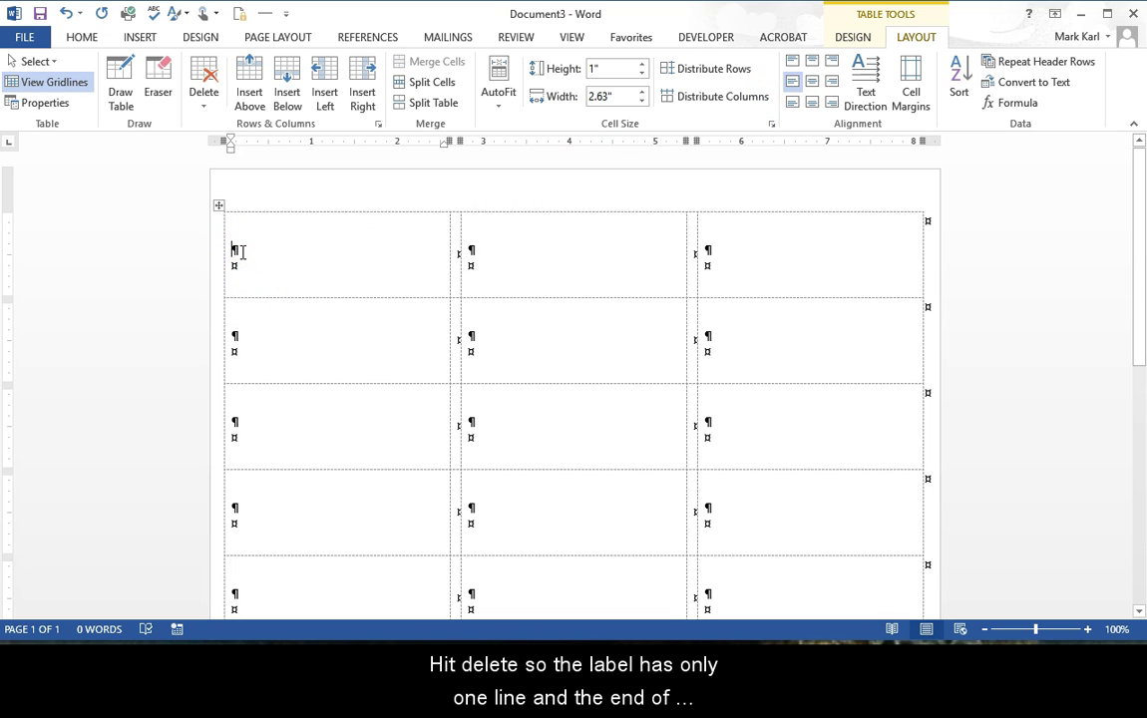
key("Delete")
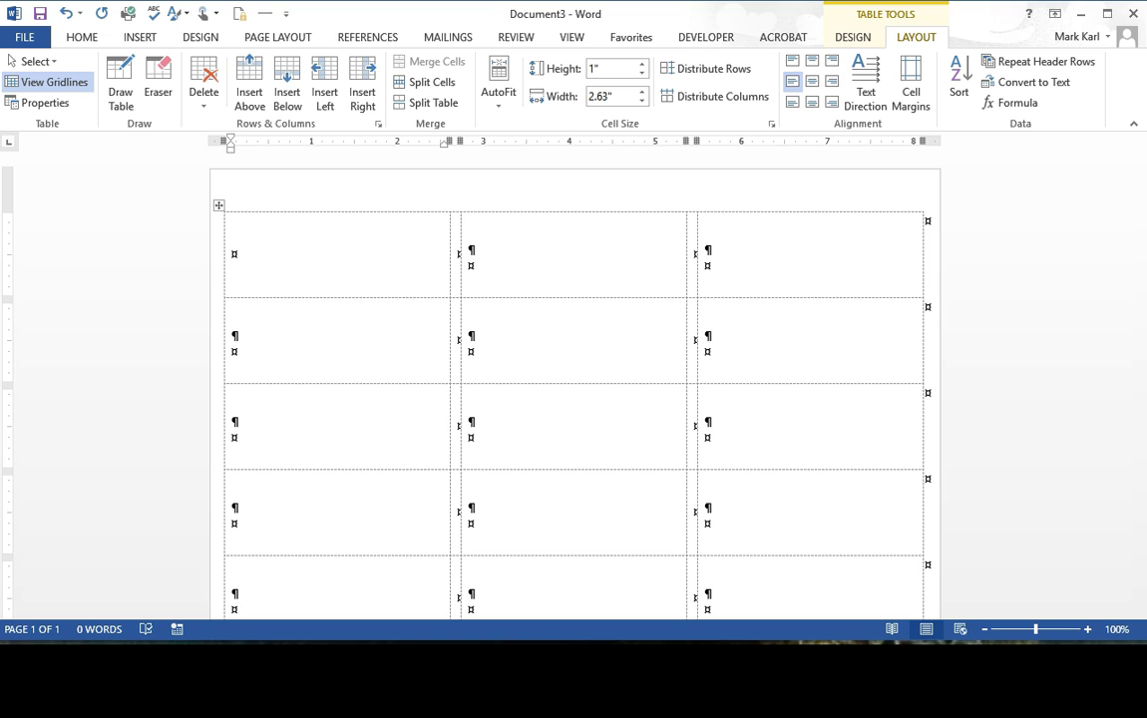
Choose an existing recipient list and browse to the Desktop's Mail Merge to Labels folder
left_click(439, 40)
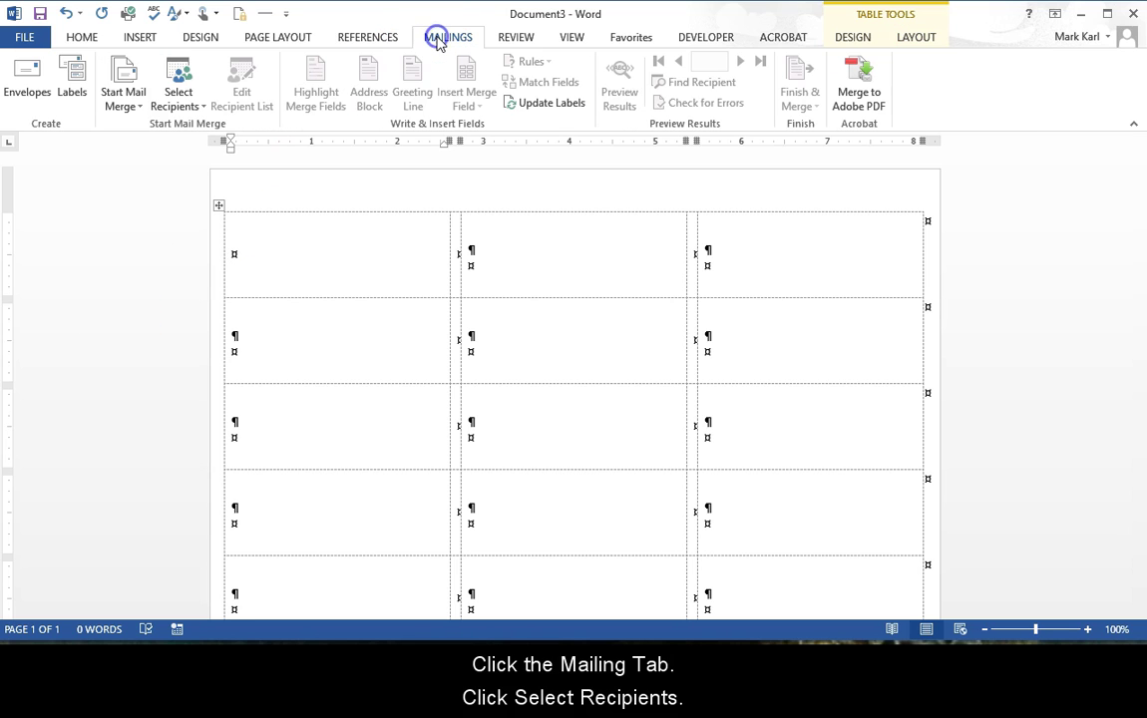
left_click(205, 110)
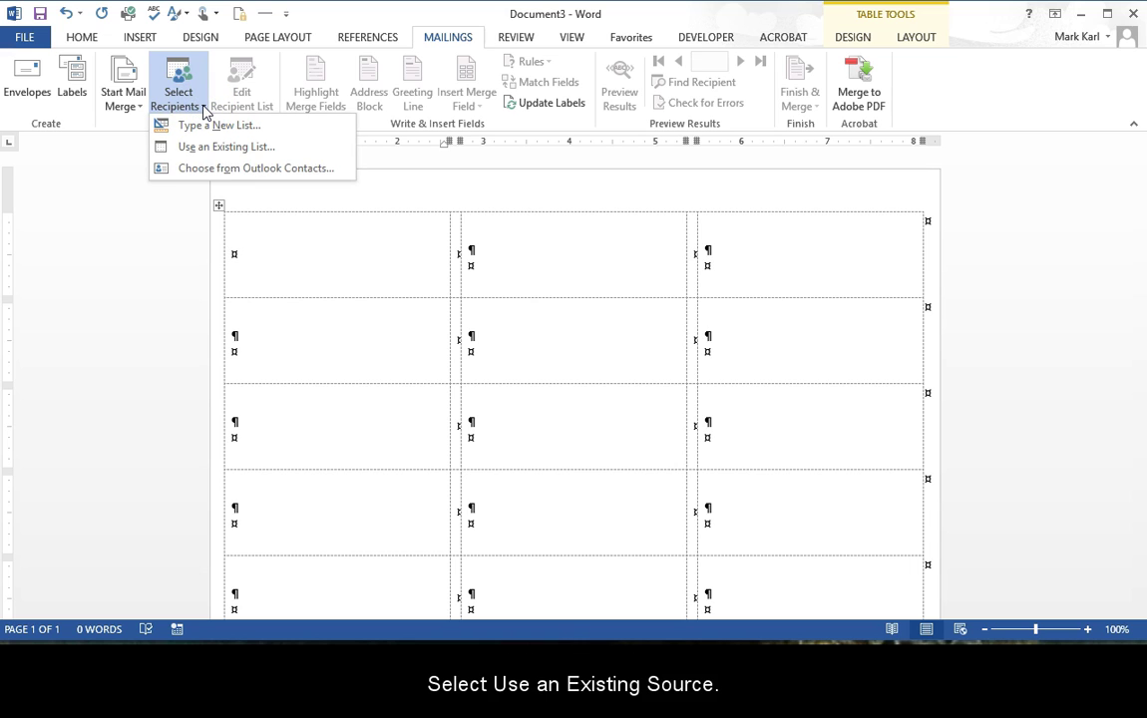
left_click(208, 149)
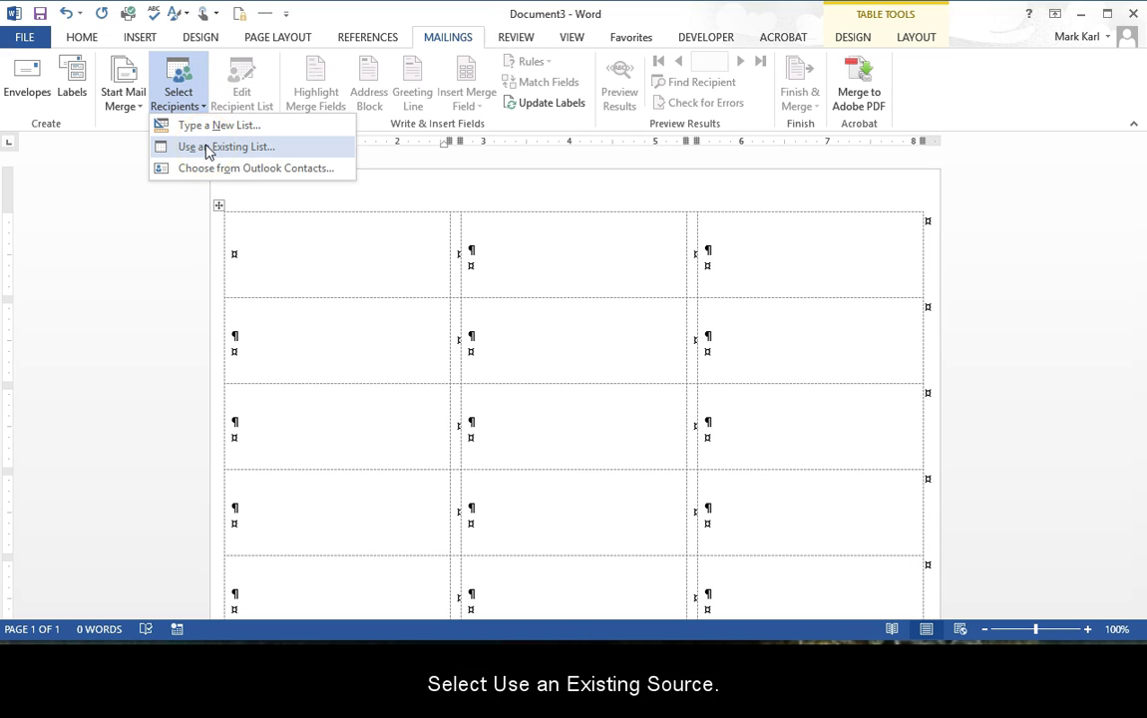
left_click(209, 150)
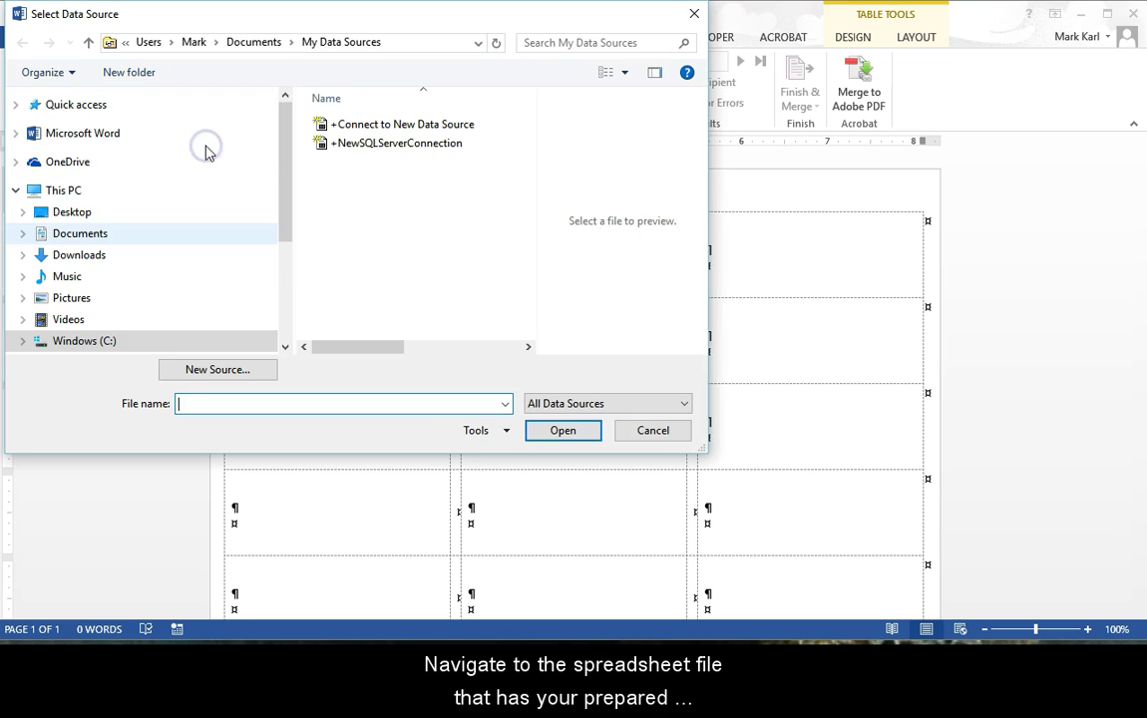
left_click(70, 212)
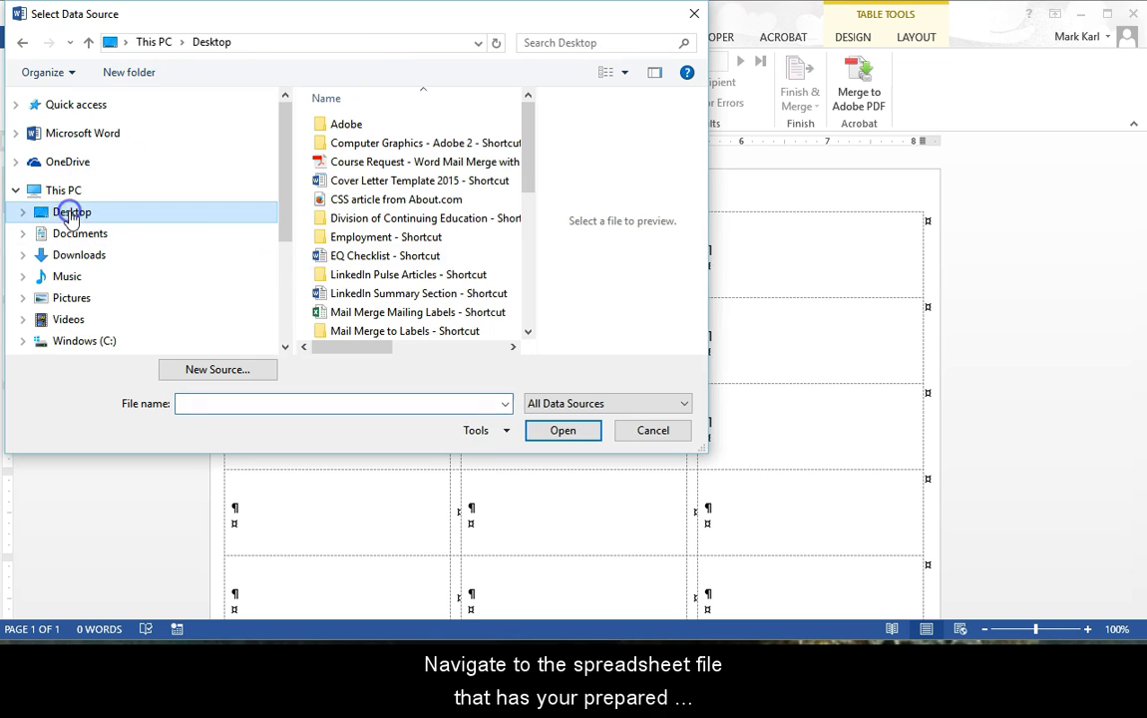
double_click(399, 330)
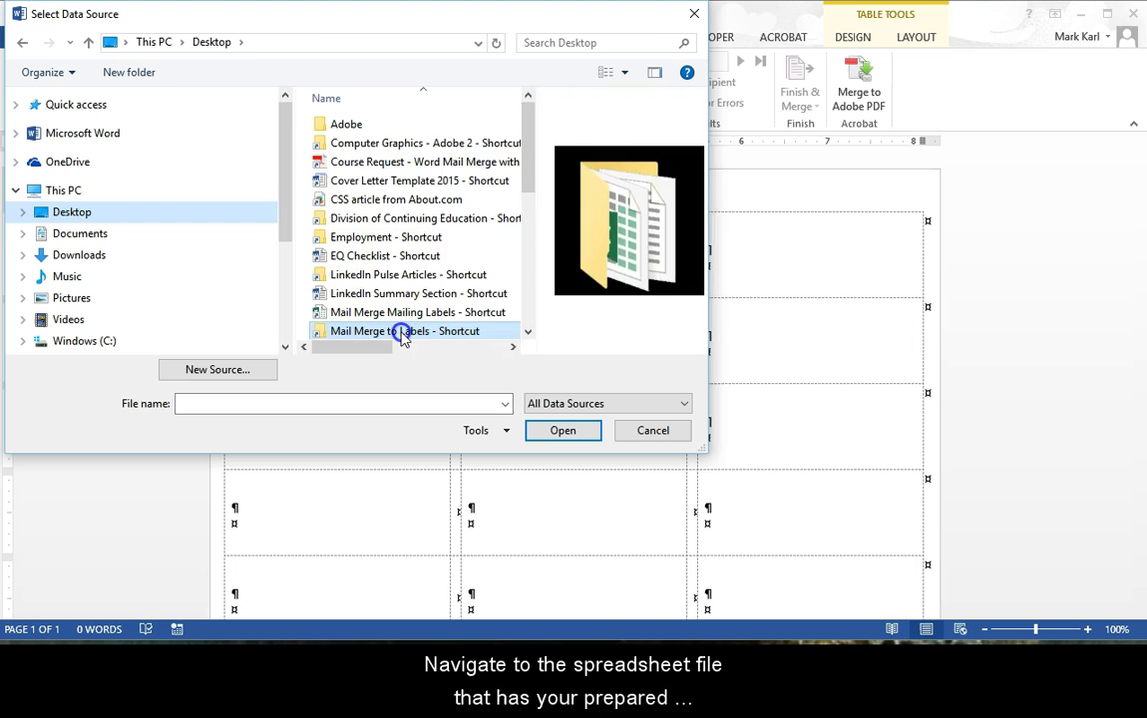
Load the Mail Merge Mailing Labels workbook and select its Sheet1$ worksheet
left_click(384, 123)
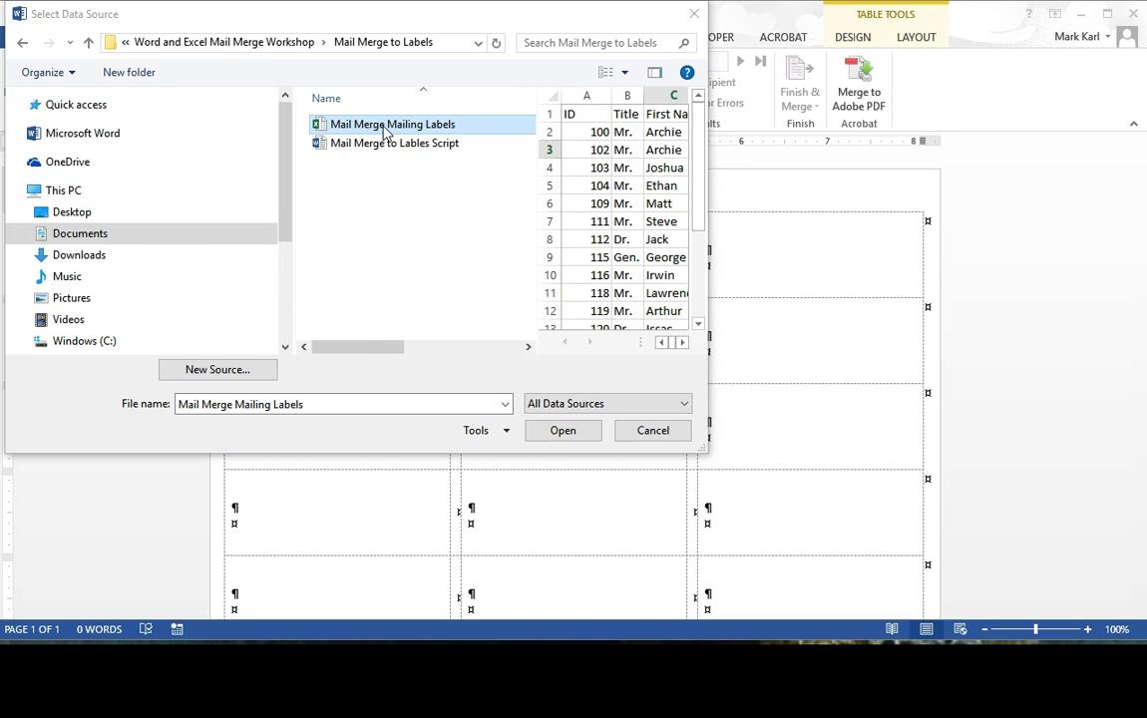
double_click(384, 126)
left_click(477, 135)
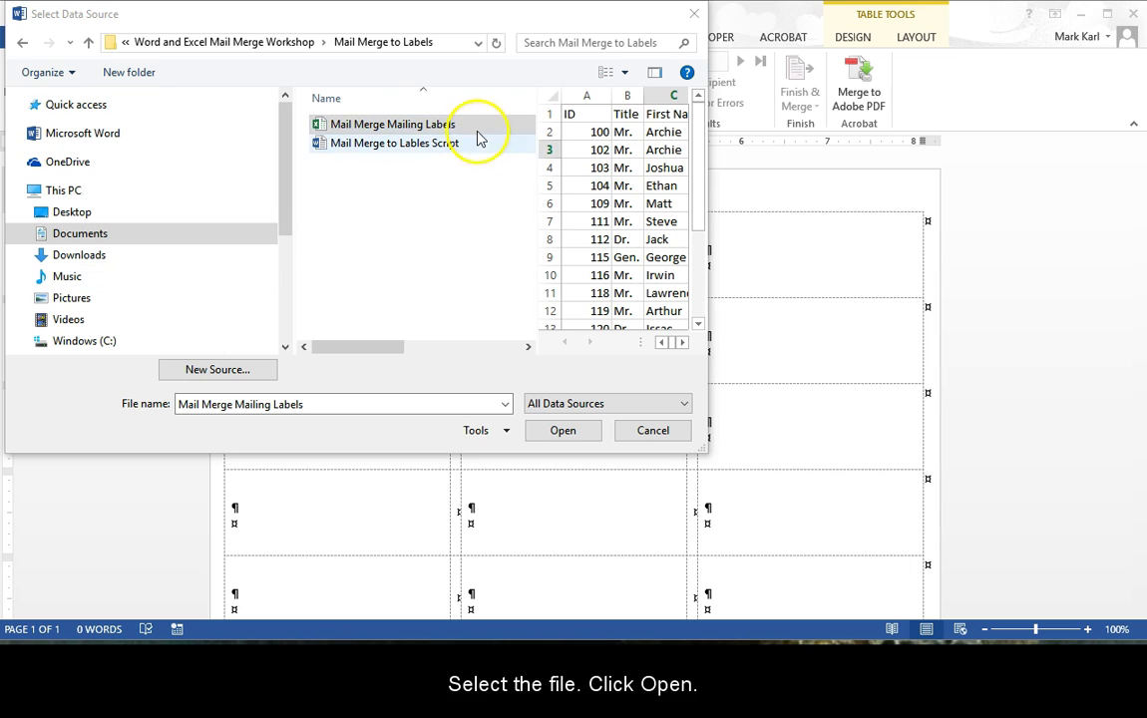
left_click(565, 433)
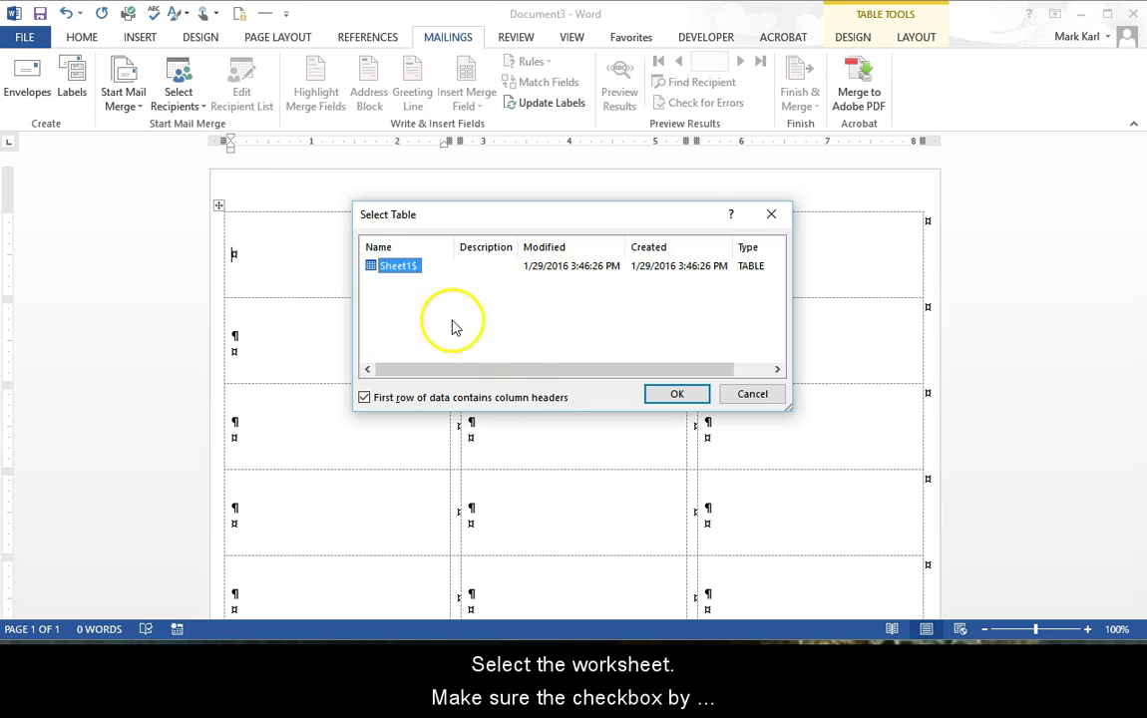
left_click(397, 270)
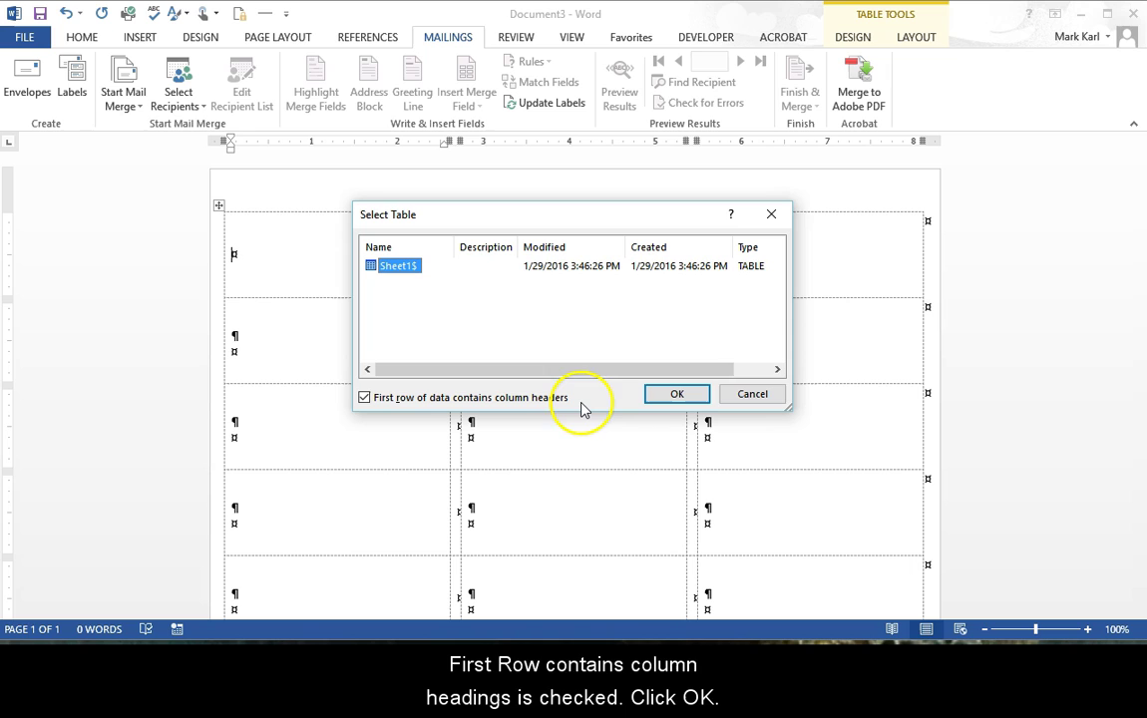
Confirm Sheet1$ with headers, then put MergeName and MergeAddress on separate lines in the first label
left_click(676, 395)
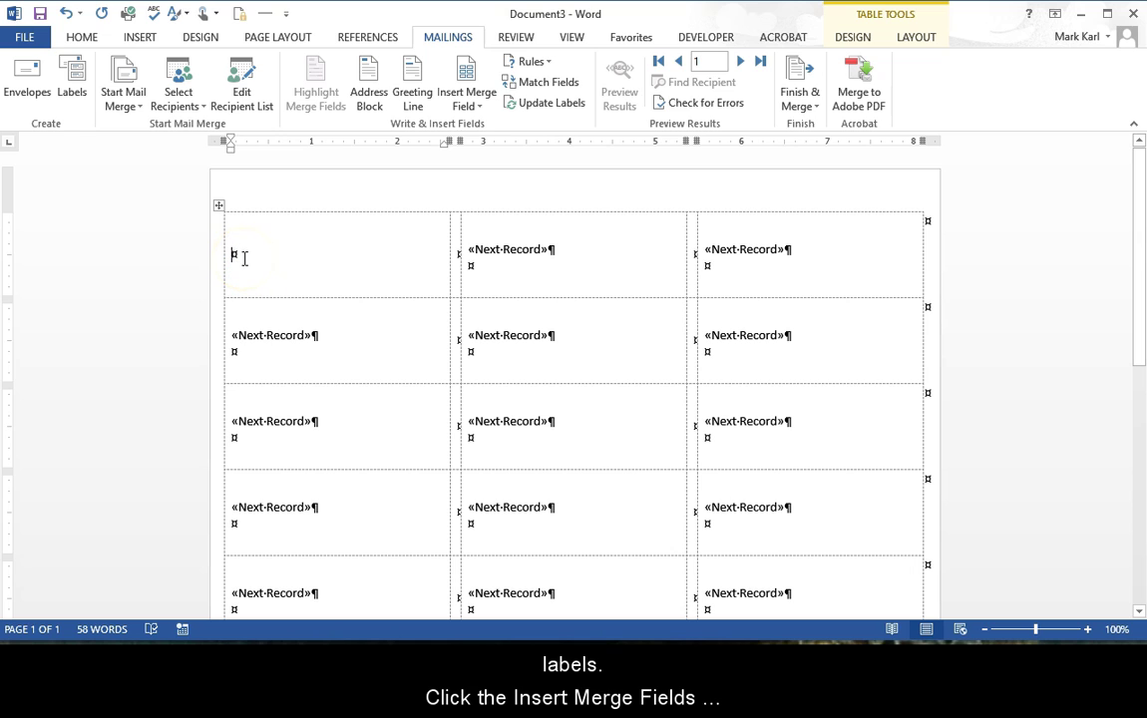
left_click(481, 106)
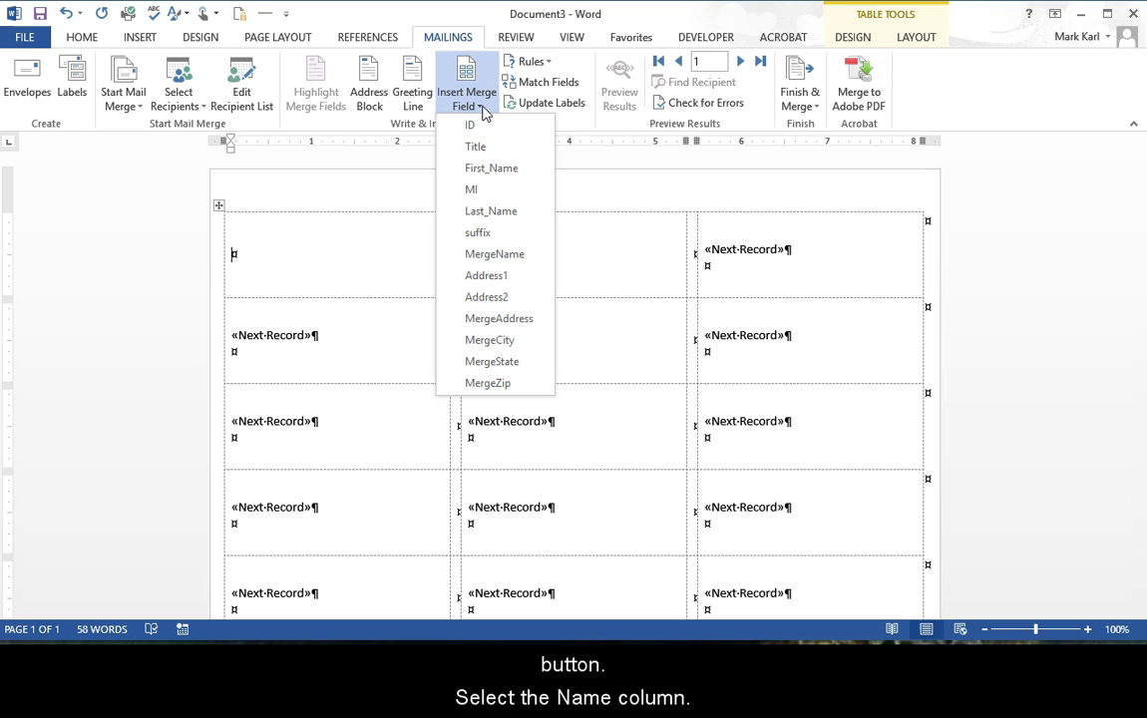
left_click(495, 255)
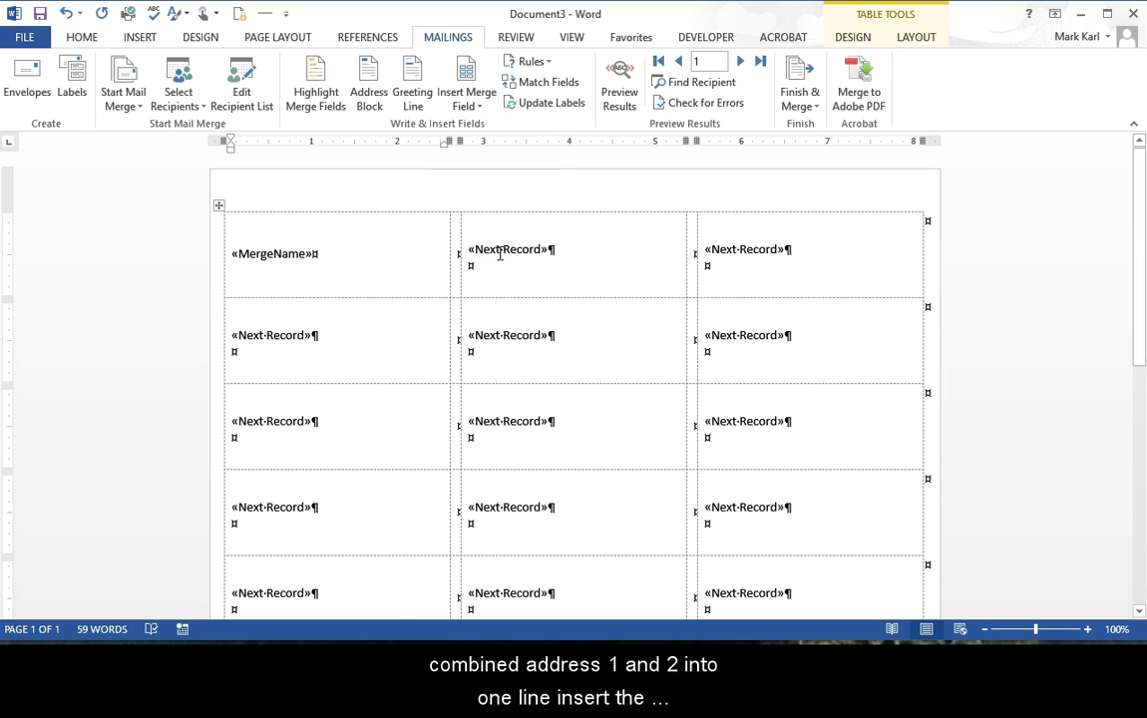
key("Return")
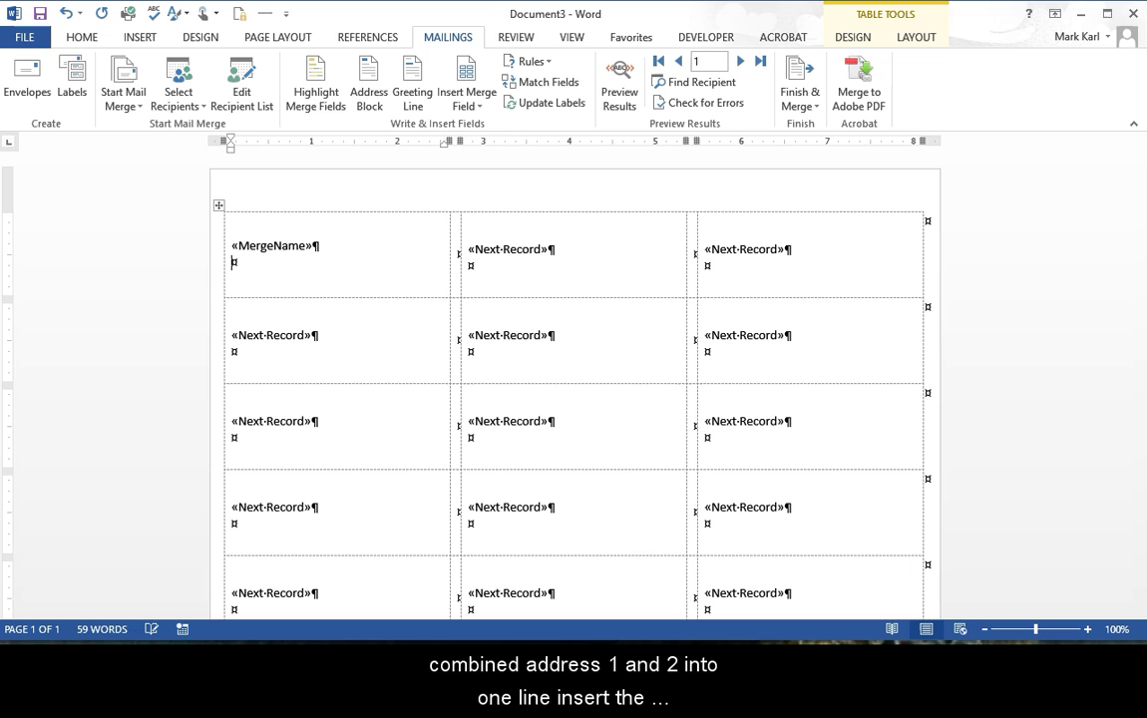
left_click(481, 107)
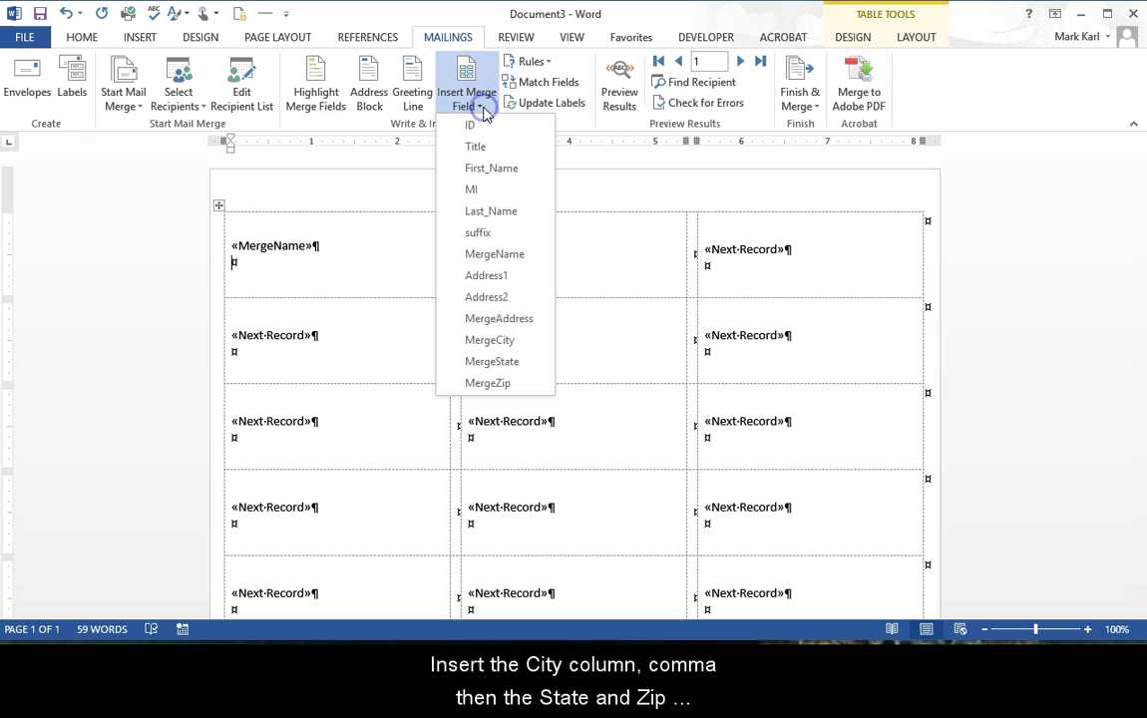
left_click(486, 322)
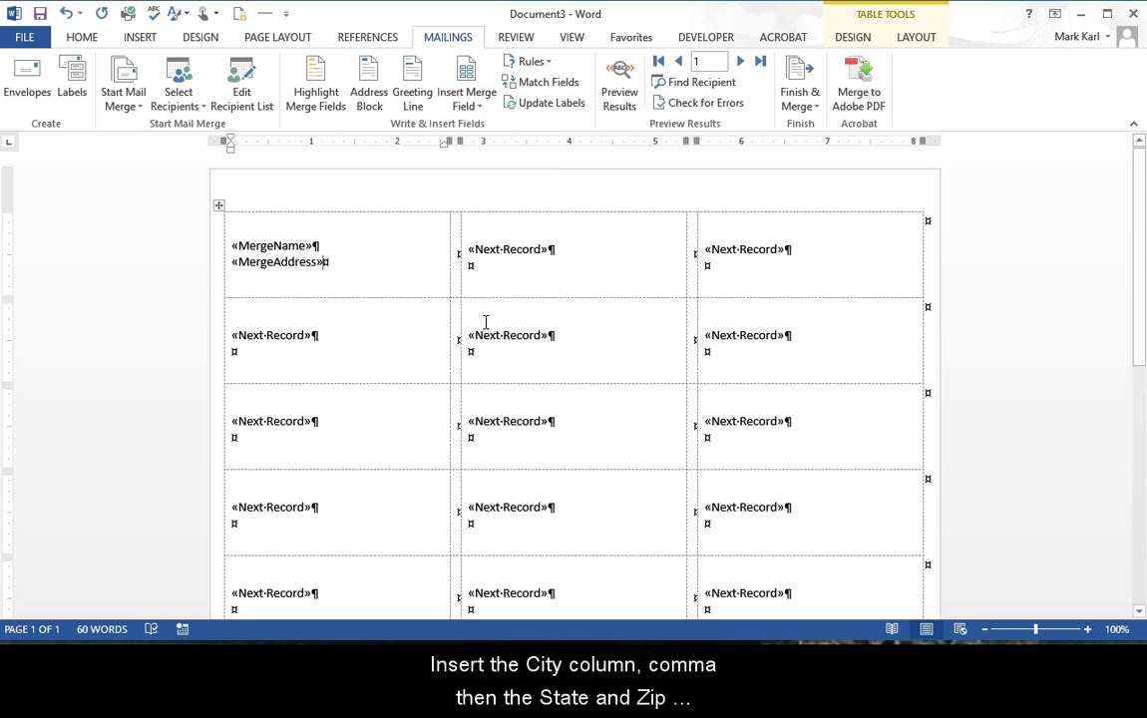
key("Return")
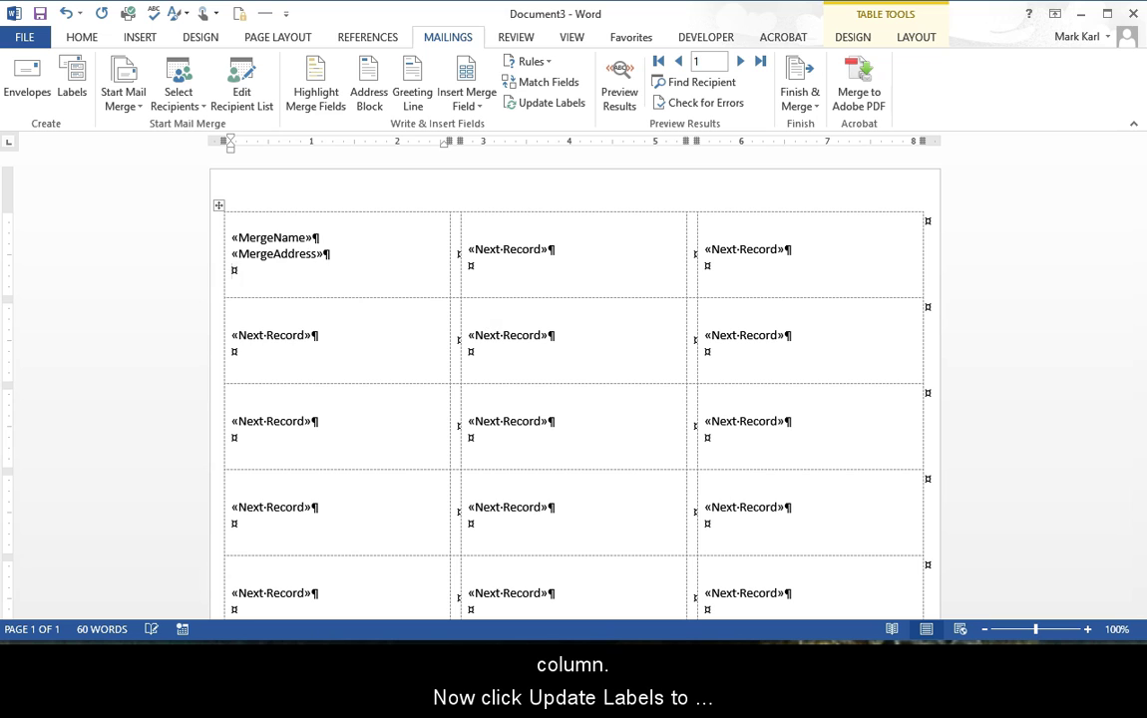
Add MergeCity, a comma, MergeState and MergeZip, then update all labels
left_click(496, 226)
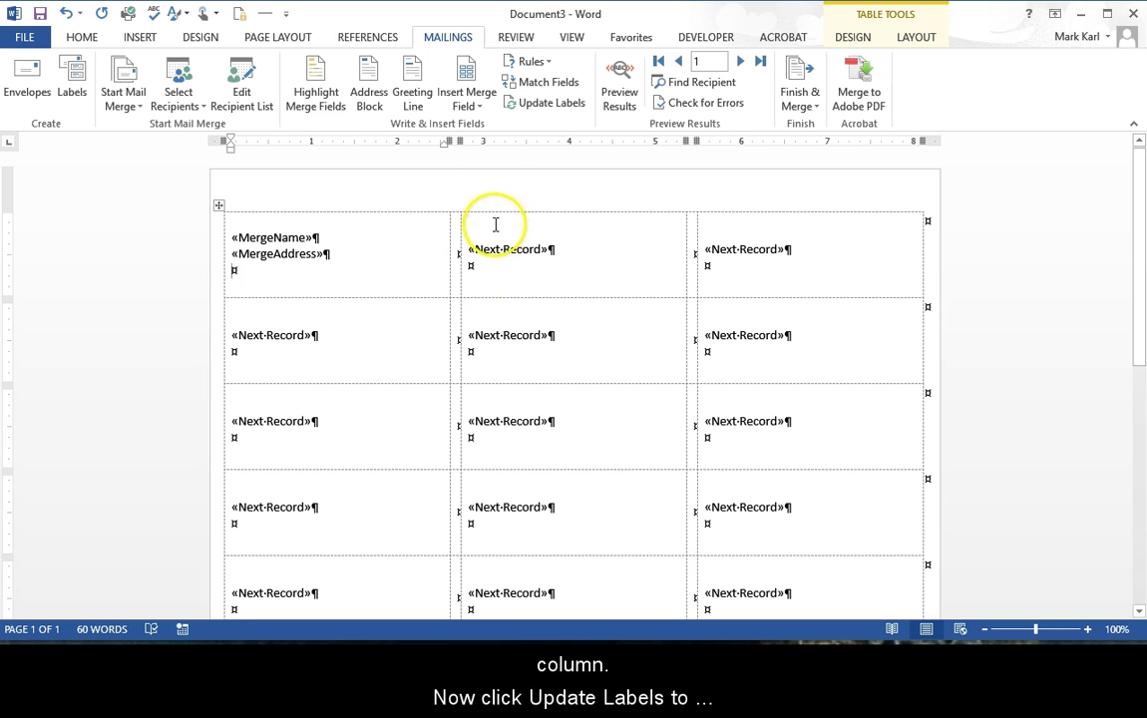
left_click(481, 107)
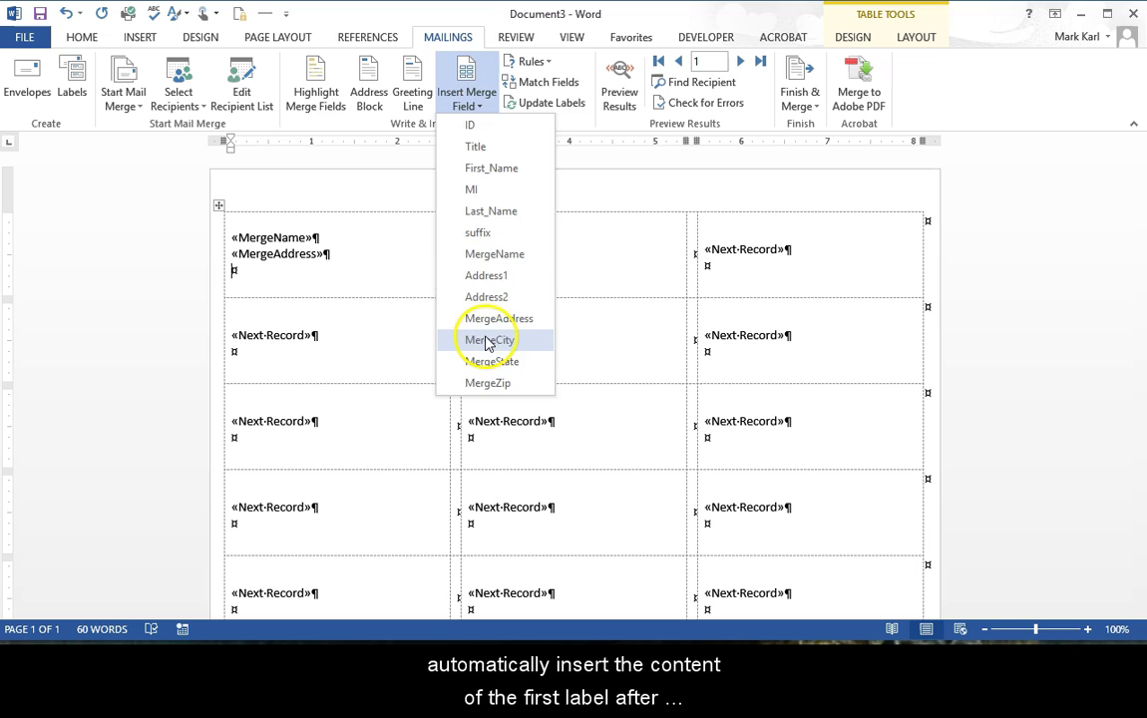
left_click(486, 337)
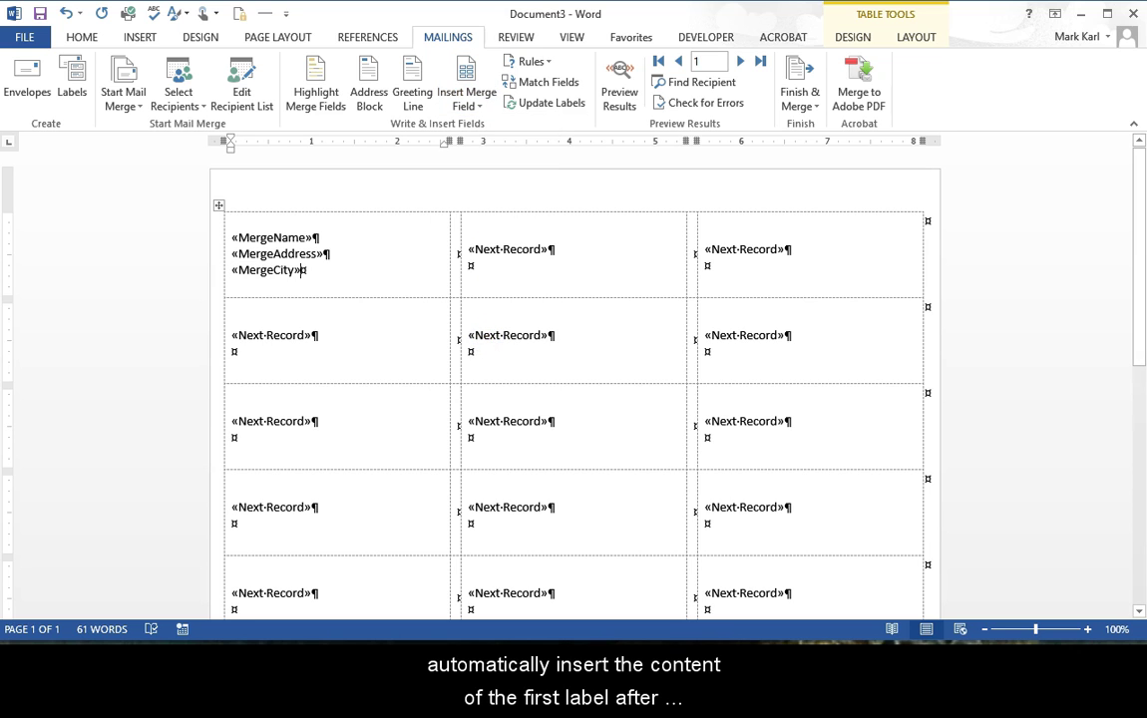
type(",")
left_click(473, 106)
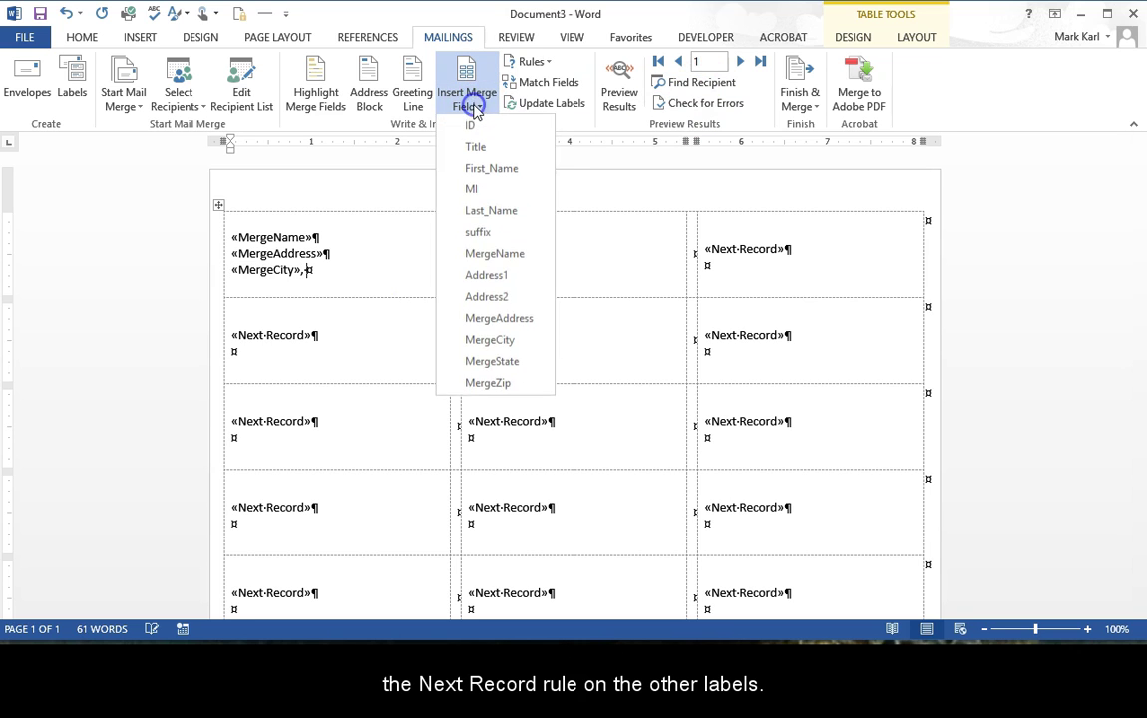
left_click(489, 360)
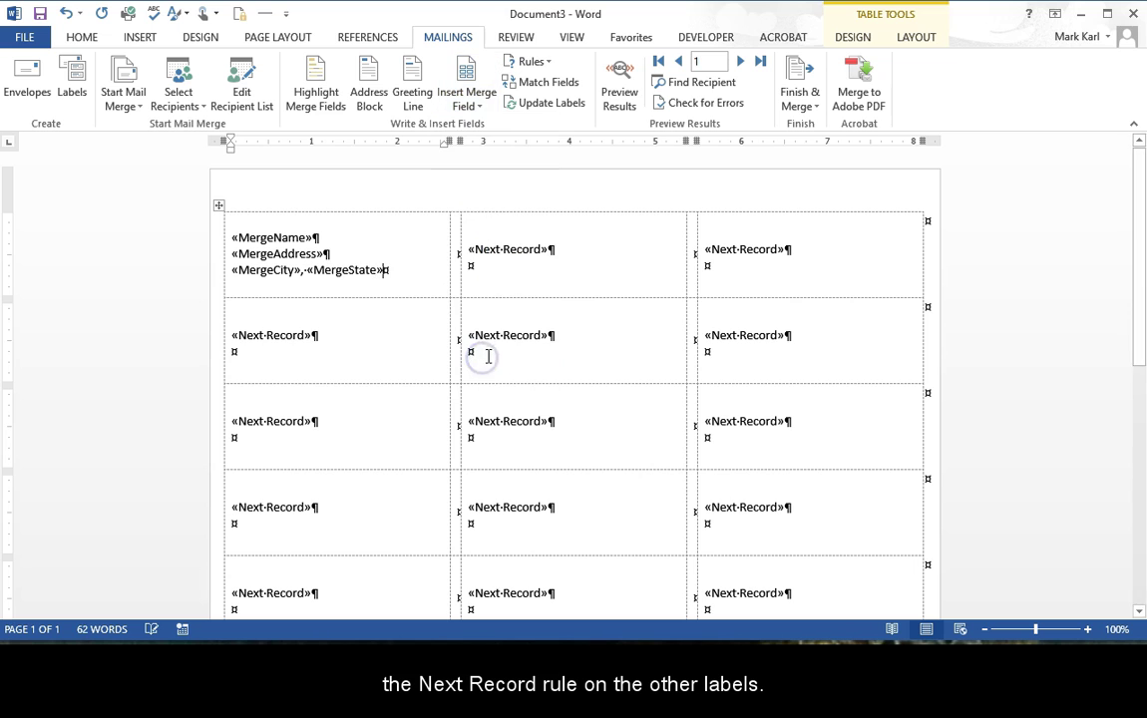
left_click(469, 104)
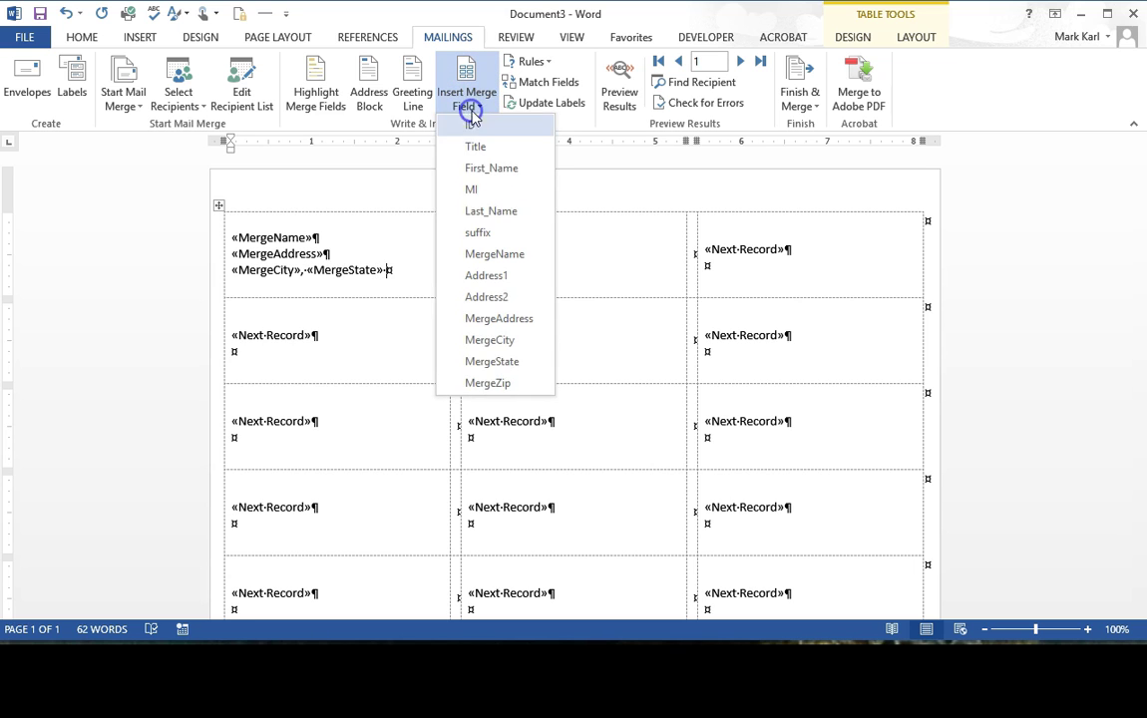
left_click(487, 382)
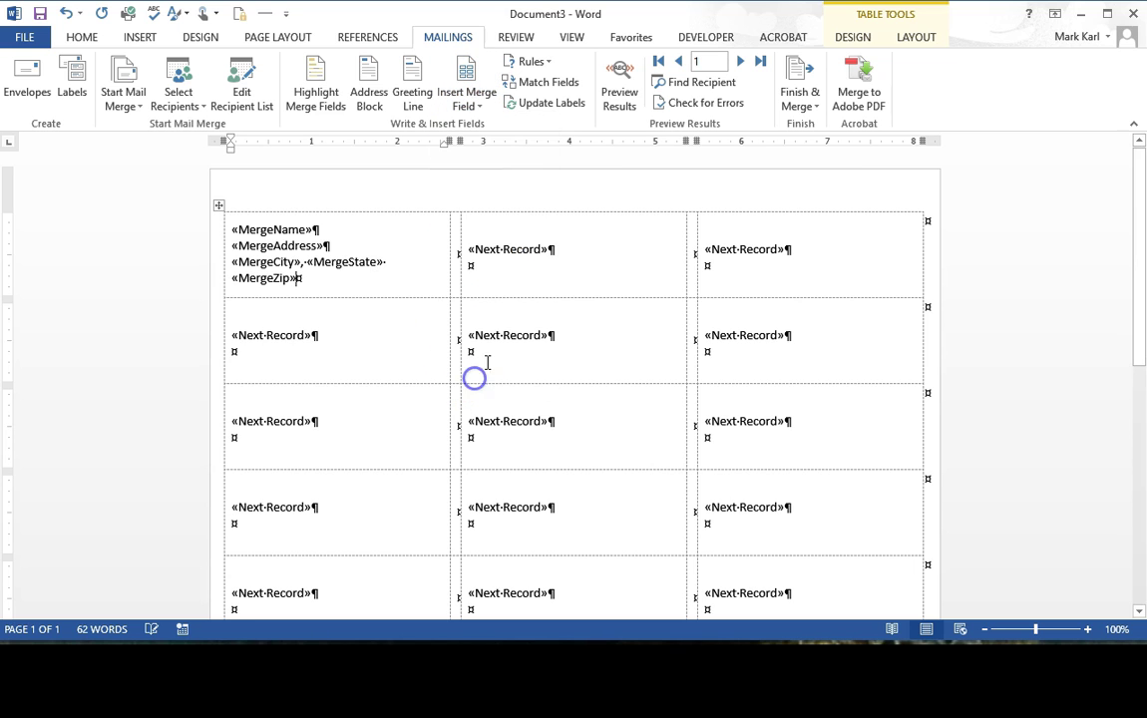
left_click(551, 104)
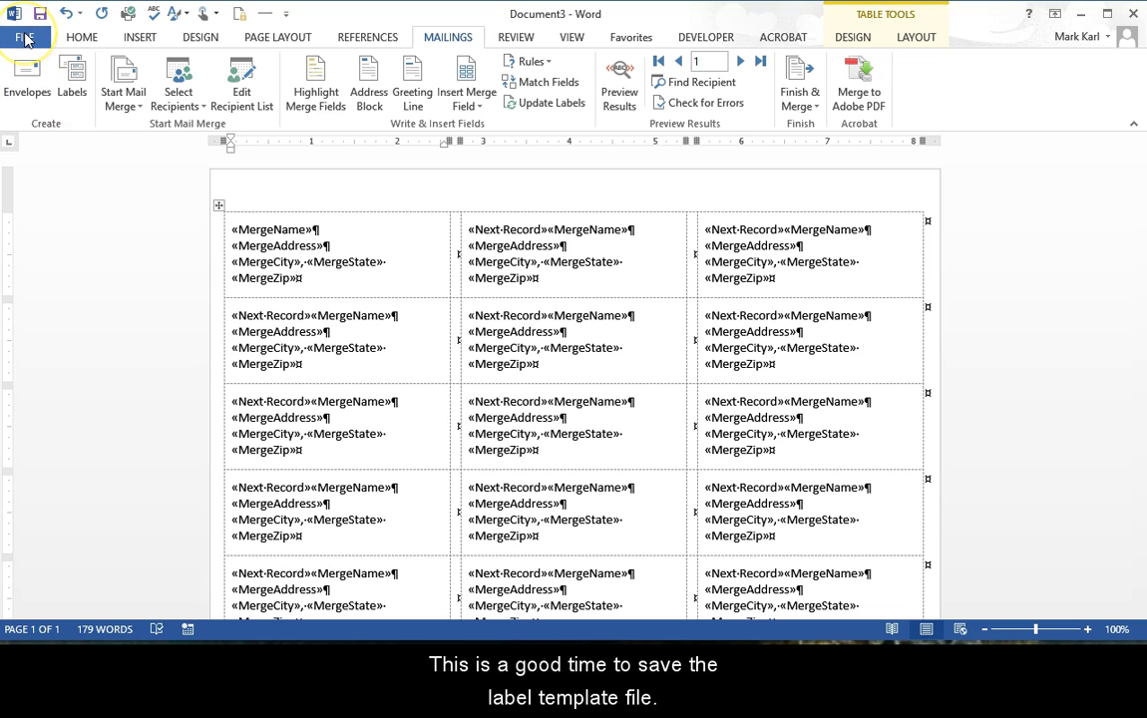
Save the label document on this computer as 'Label Merge Template' in Mail Merge to Labels
left_click(24, 38)
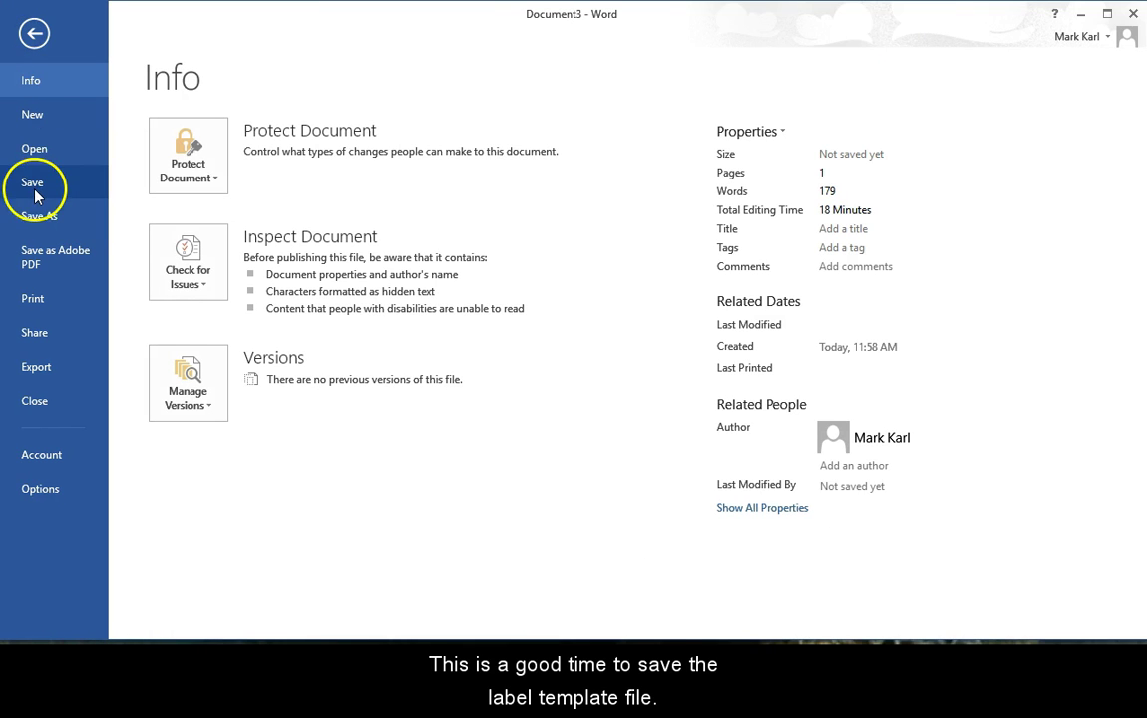
left_click(36, 185)
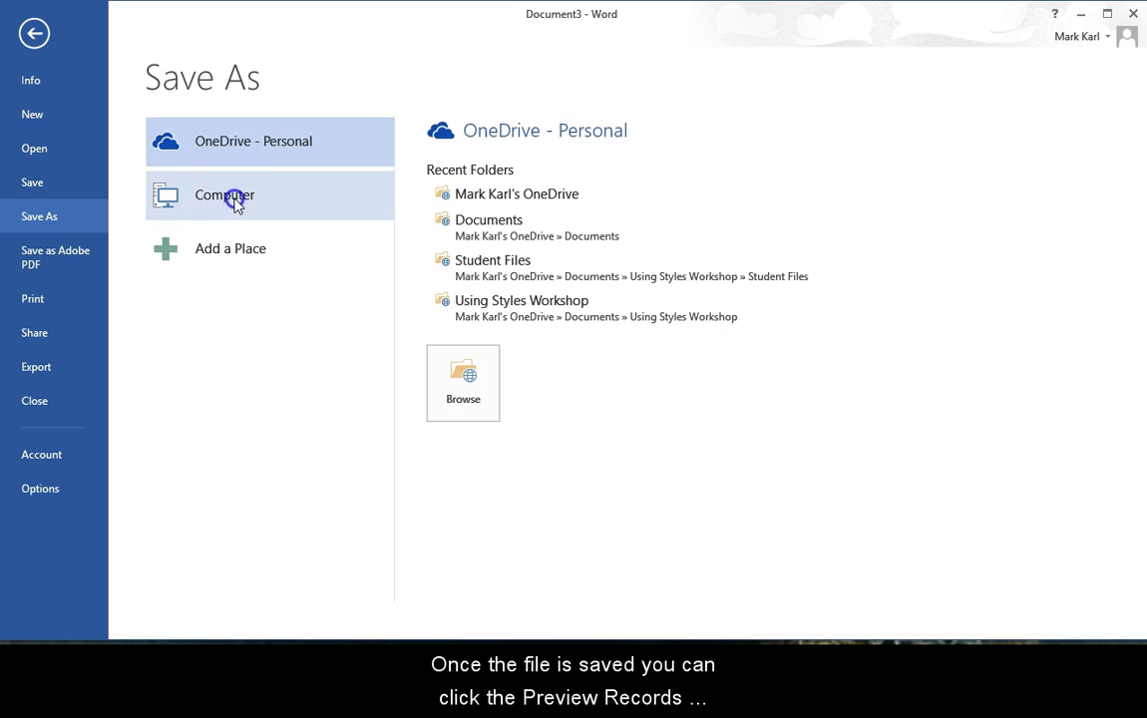
left_click(234, 199)
left_click(463, 187)
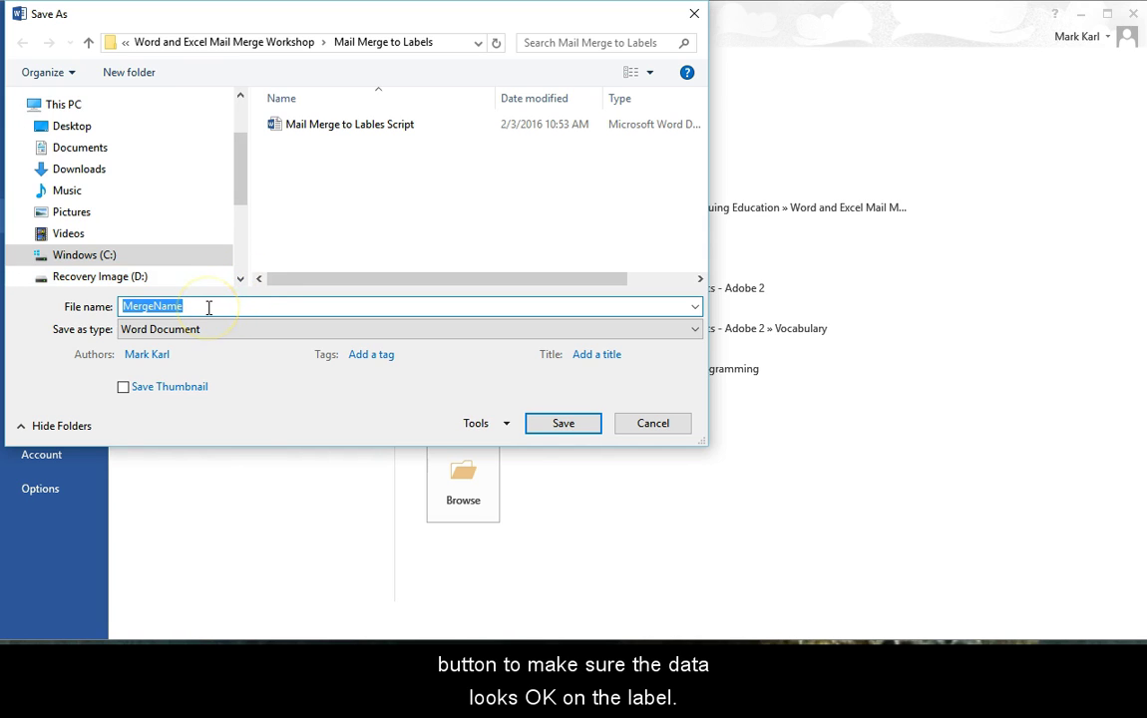
type("L")
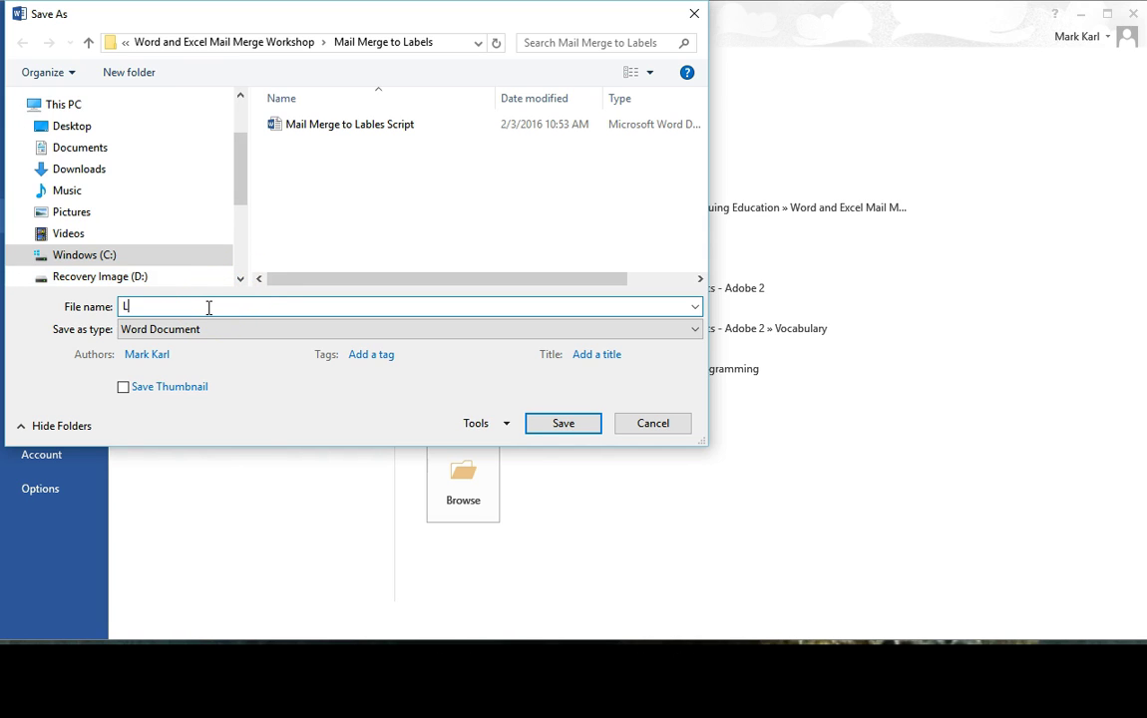
type("abel Merge Templ")
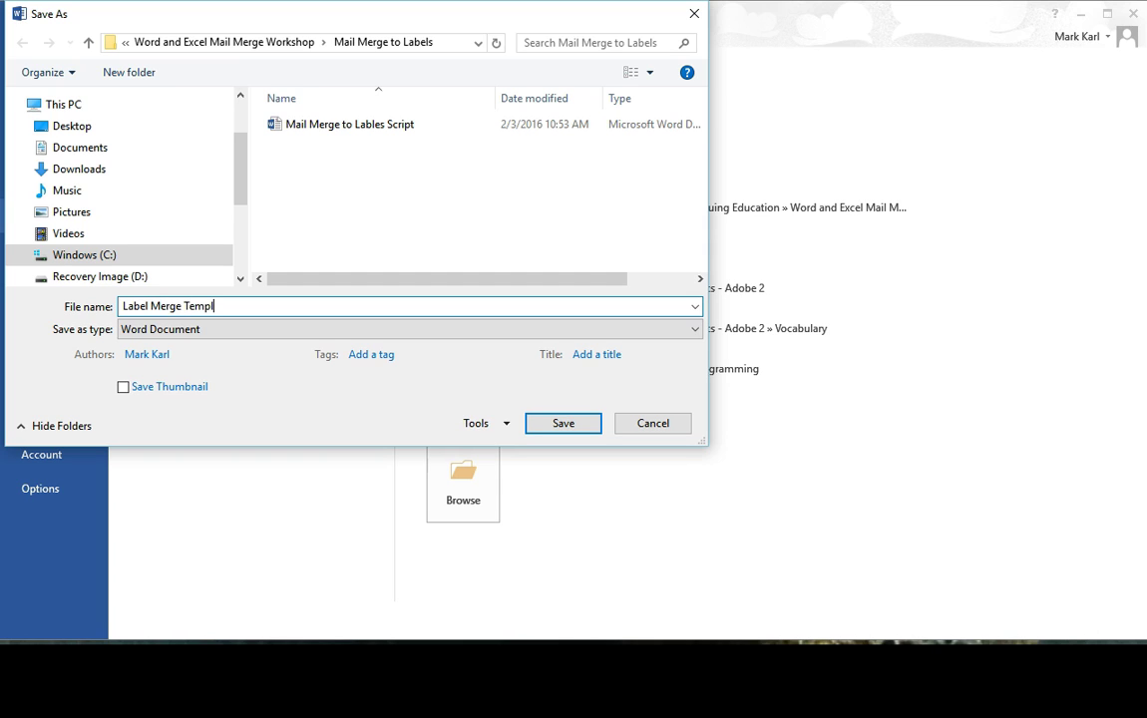
type("ate")
left_click(562, 423)
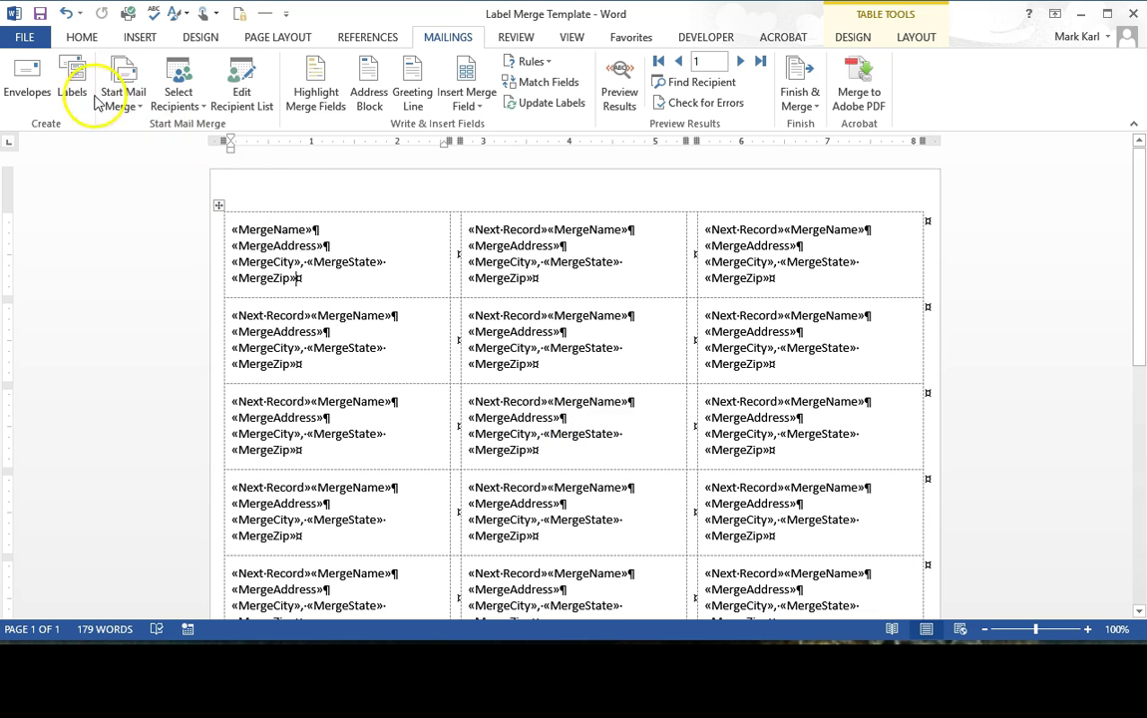
Toggle Preview Results on and back off to check the recipient data
left_click(618, 88)
left_click(172, 514)
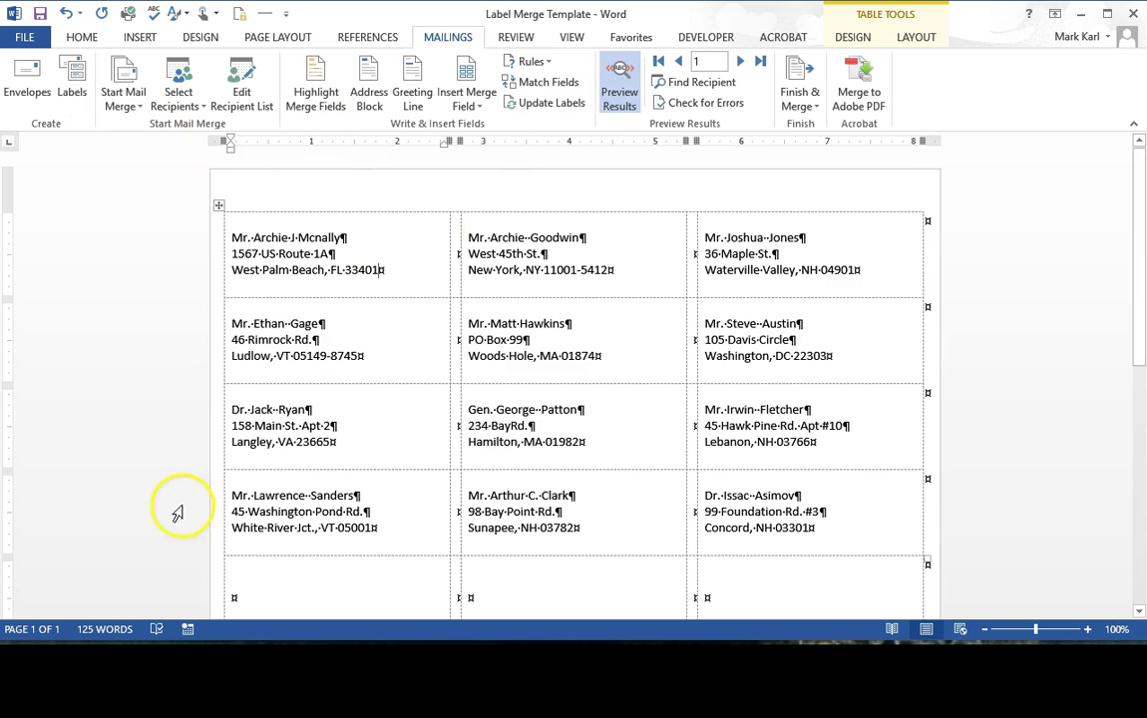
left_click(618, 88)
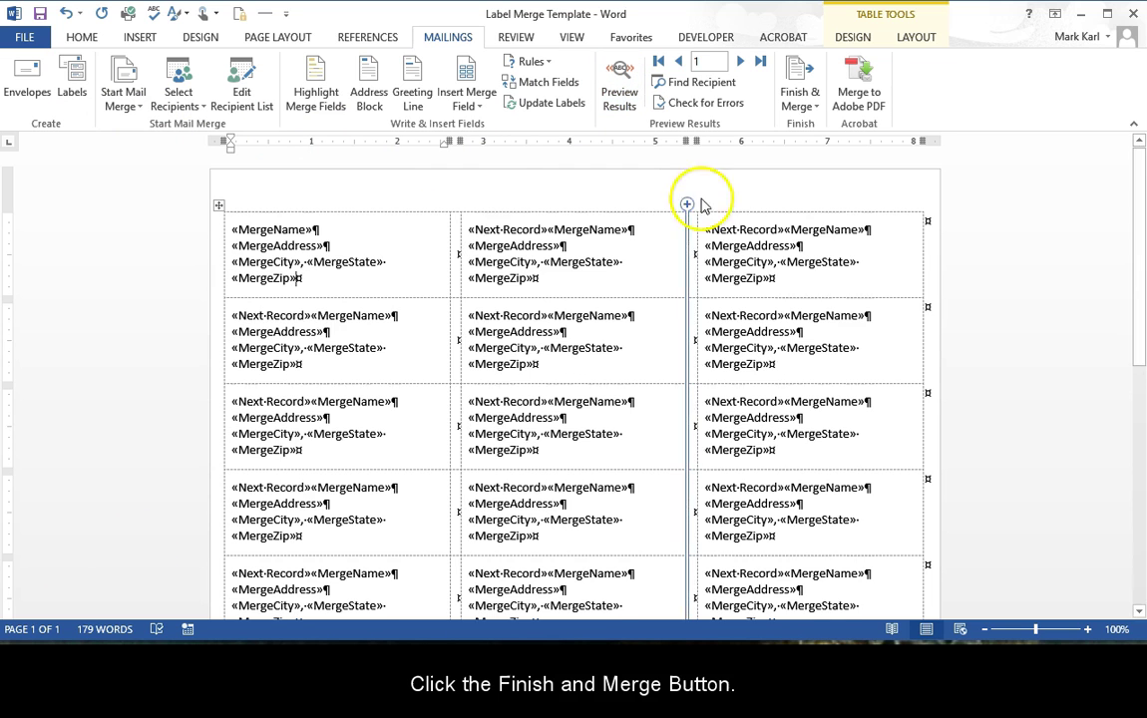
Finish the merge into a new editable document with All records included
left_click(813, 105)
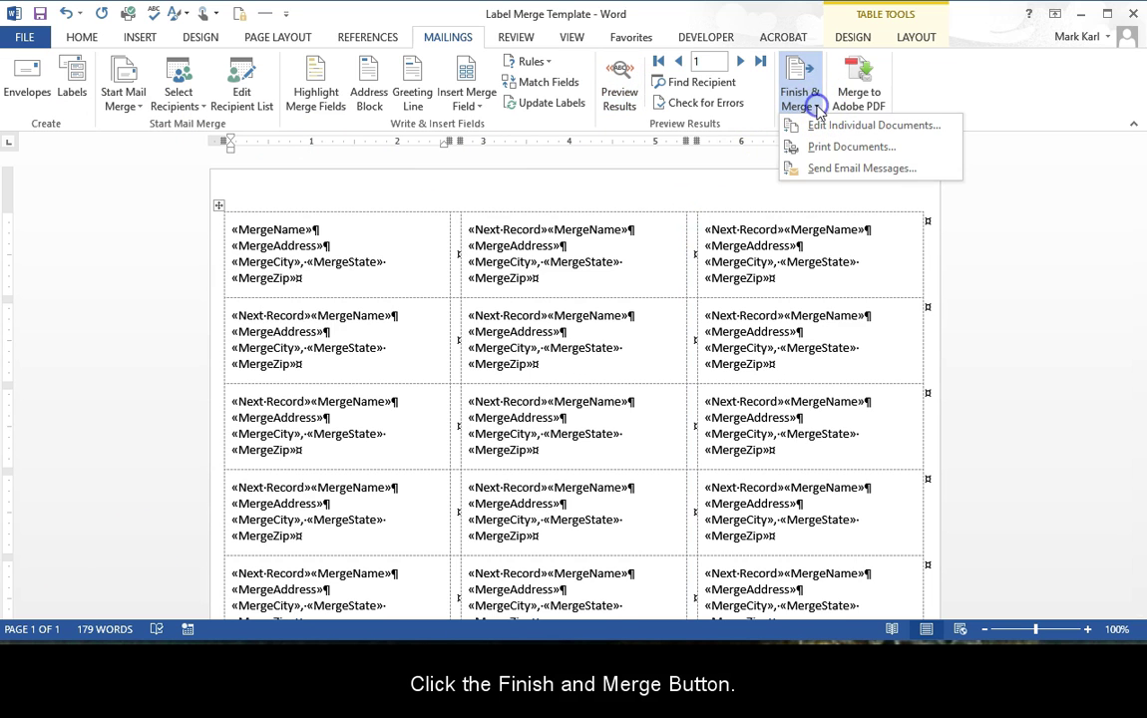
left_click(866, 127)
left_click(866, 127)
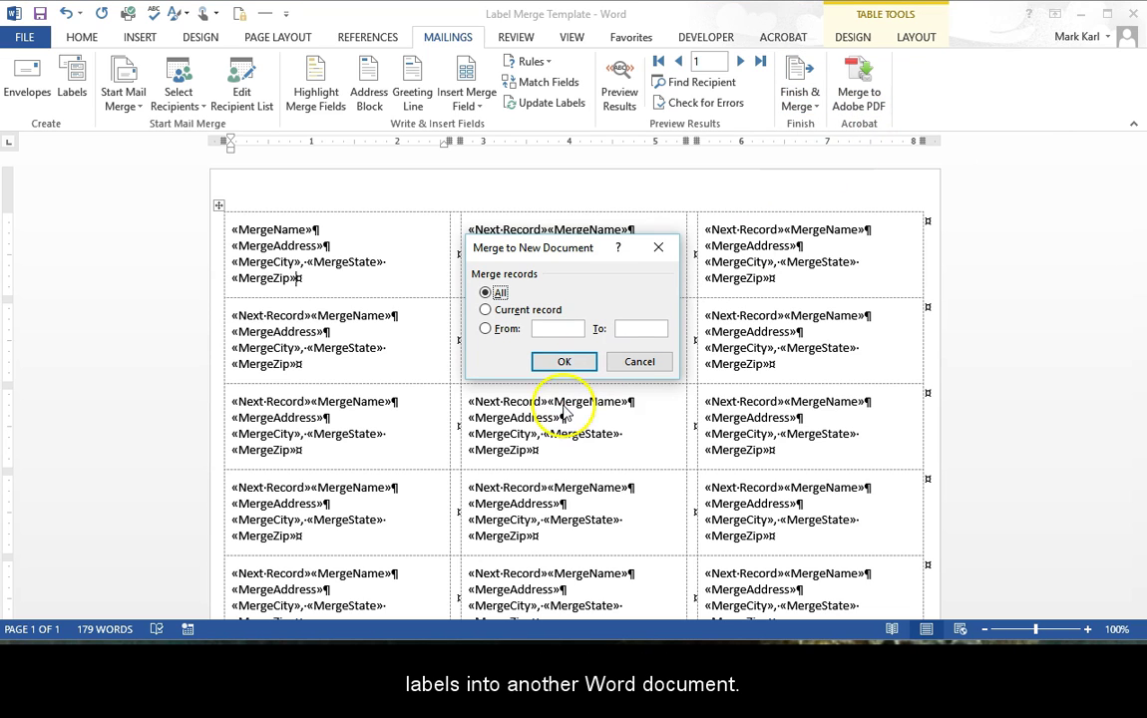
left_click(565, 363)
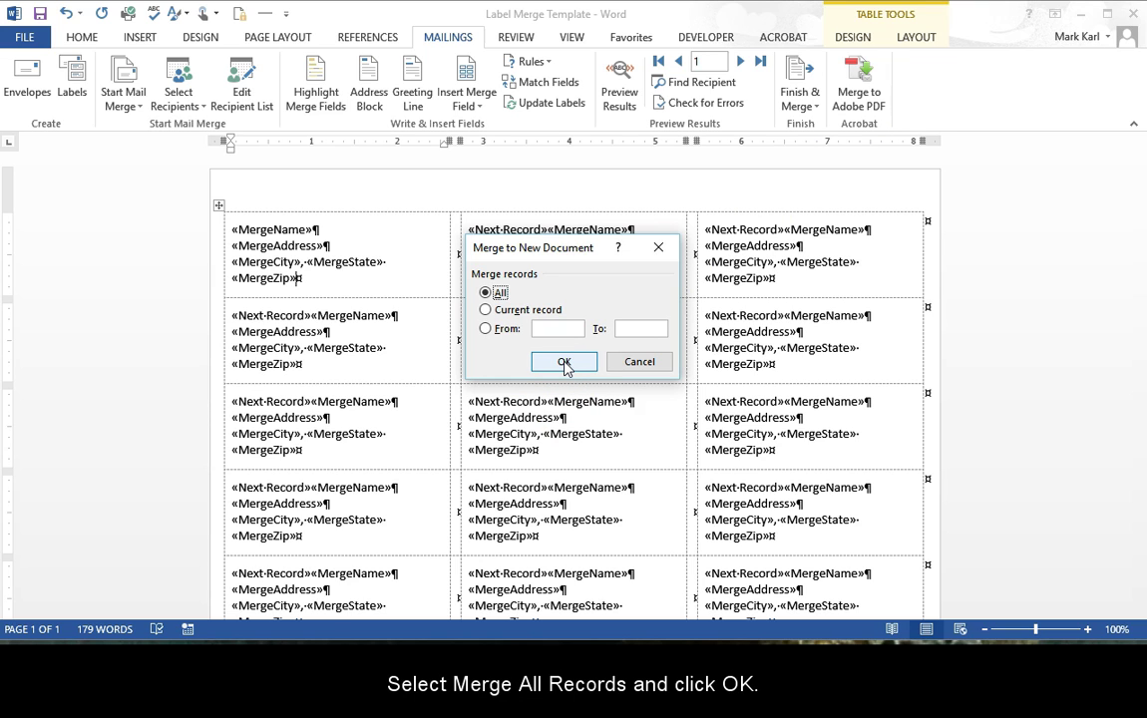
left_click(564, 363)
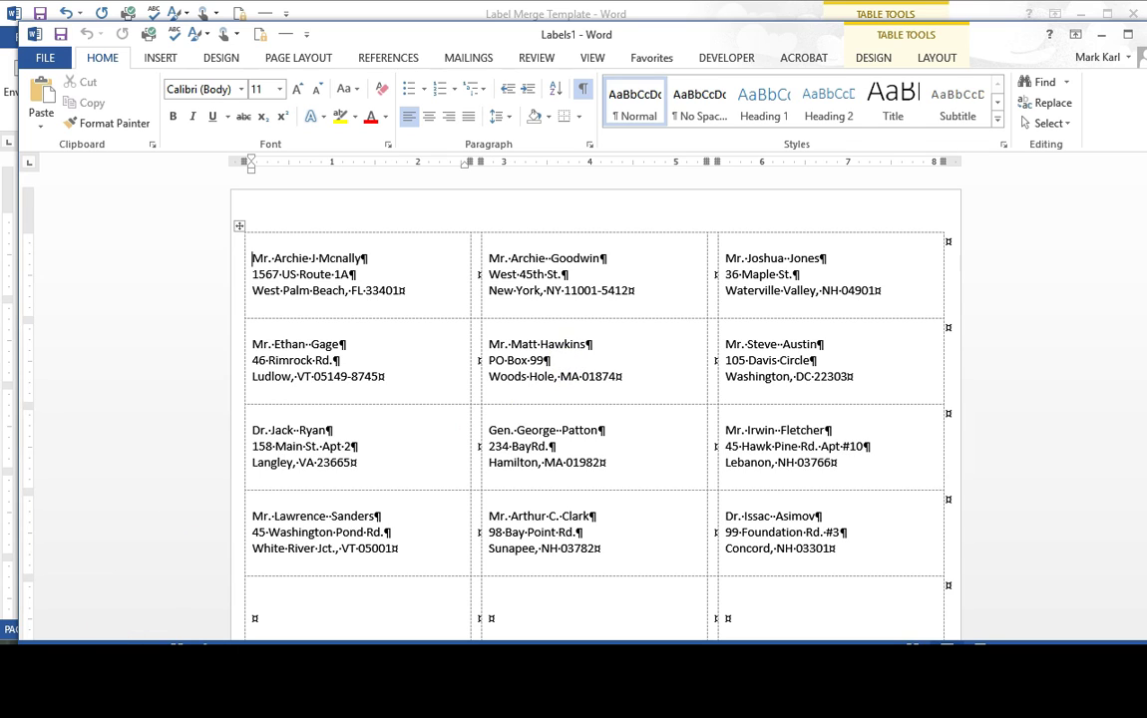
key("alt")
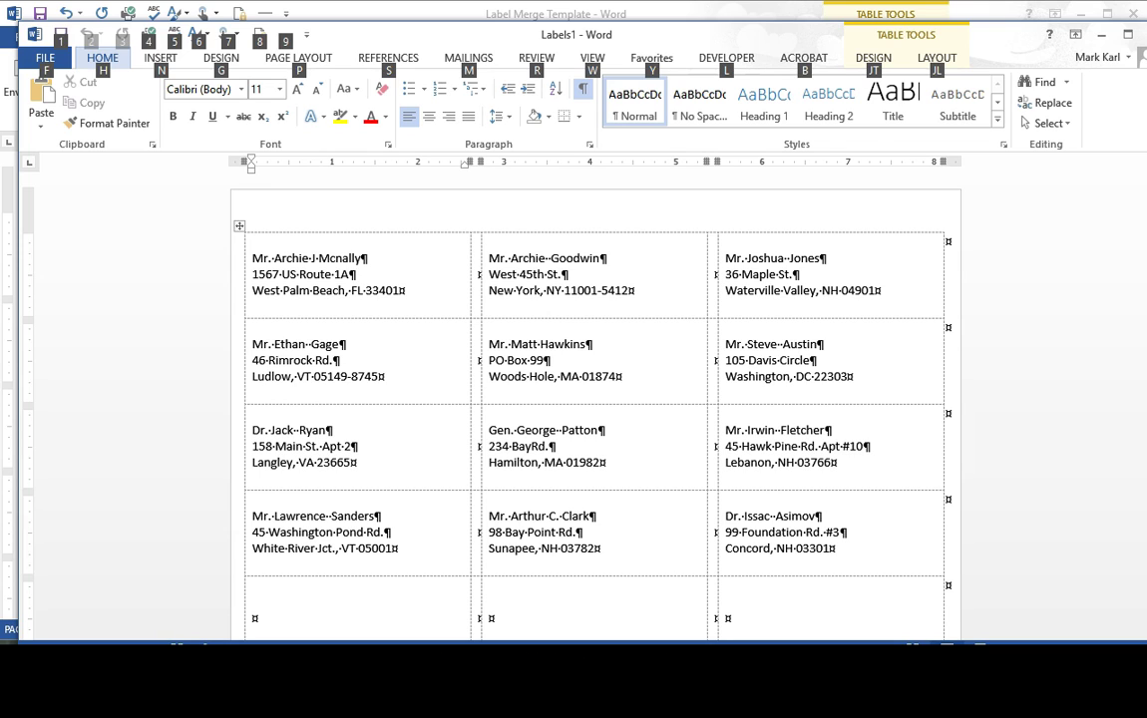
Save the merged labels as 'Label Merge Template Merged' beside the template
key("Escape")
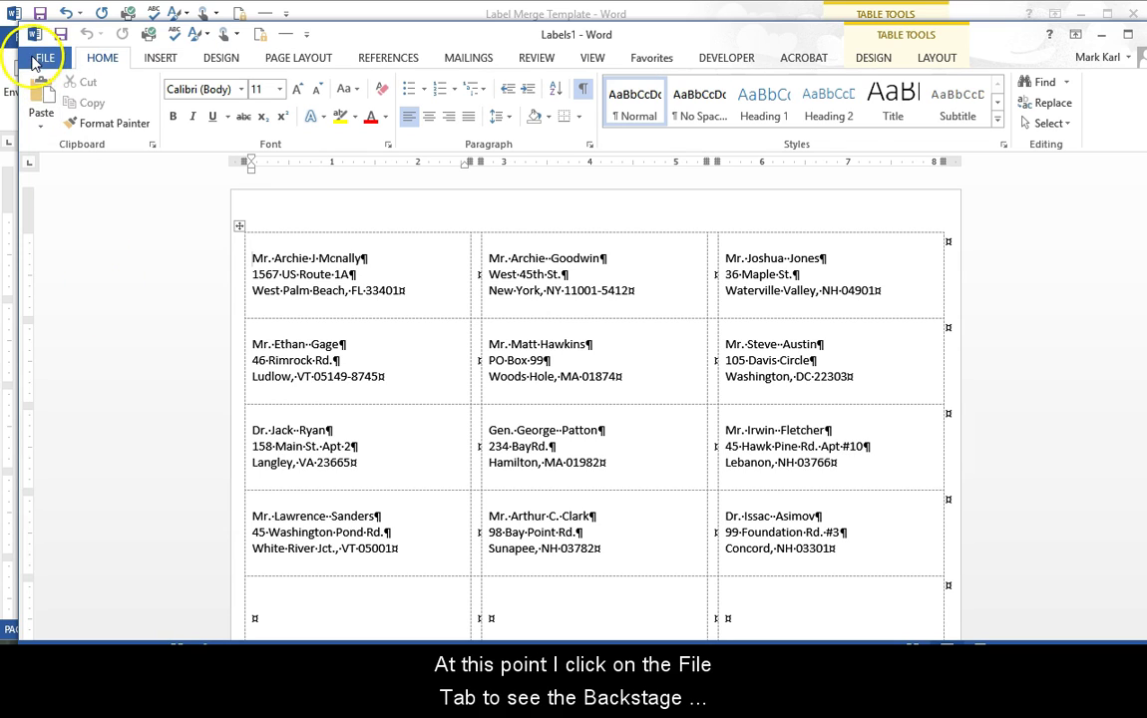
left_click(37, 59)
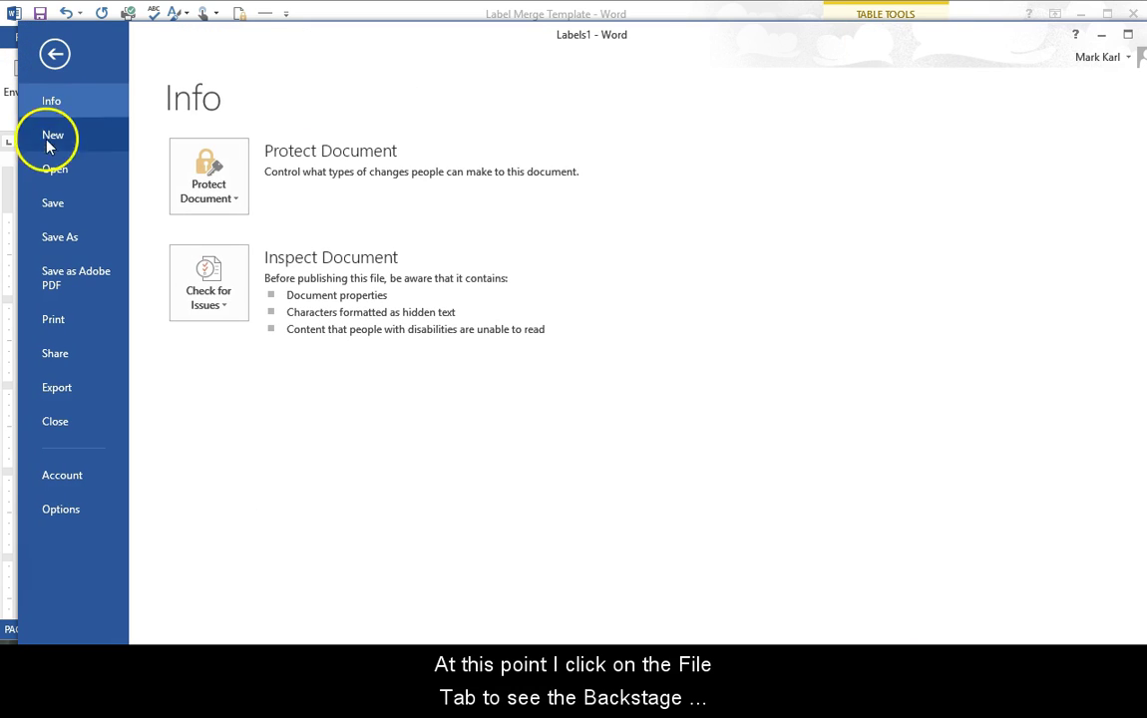
left_click(46, 215)
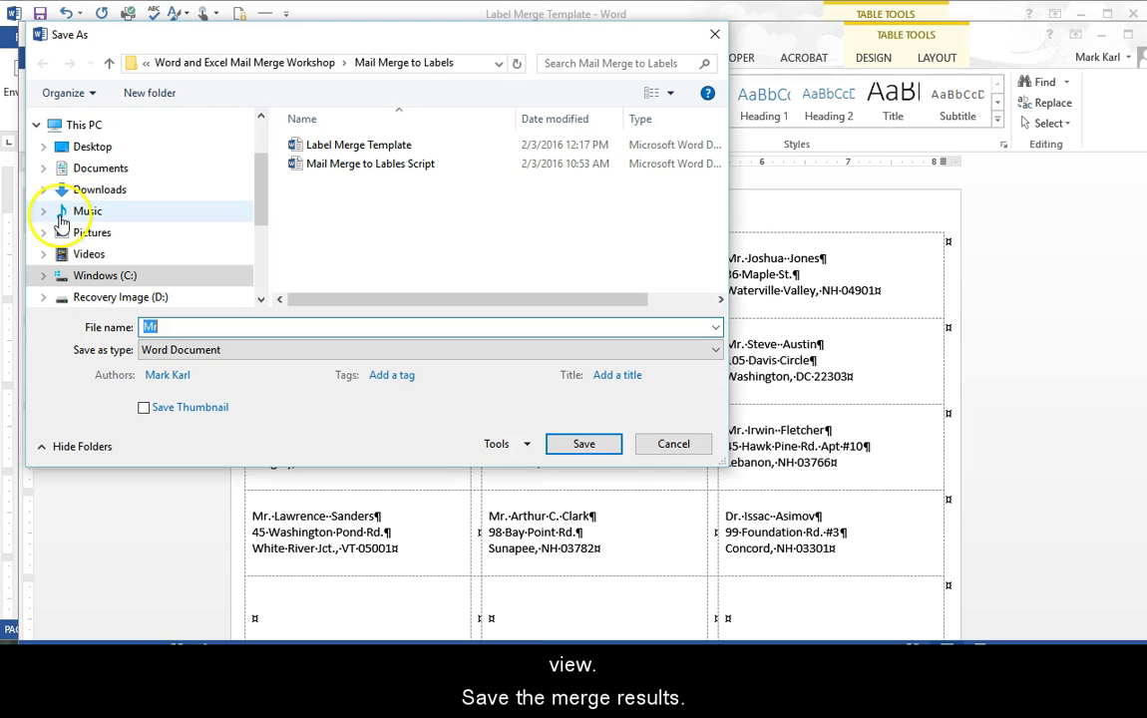
left_click(342, 149)
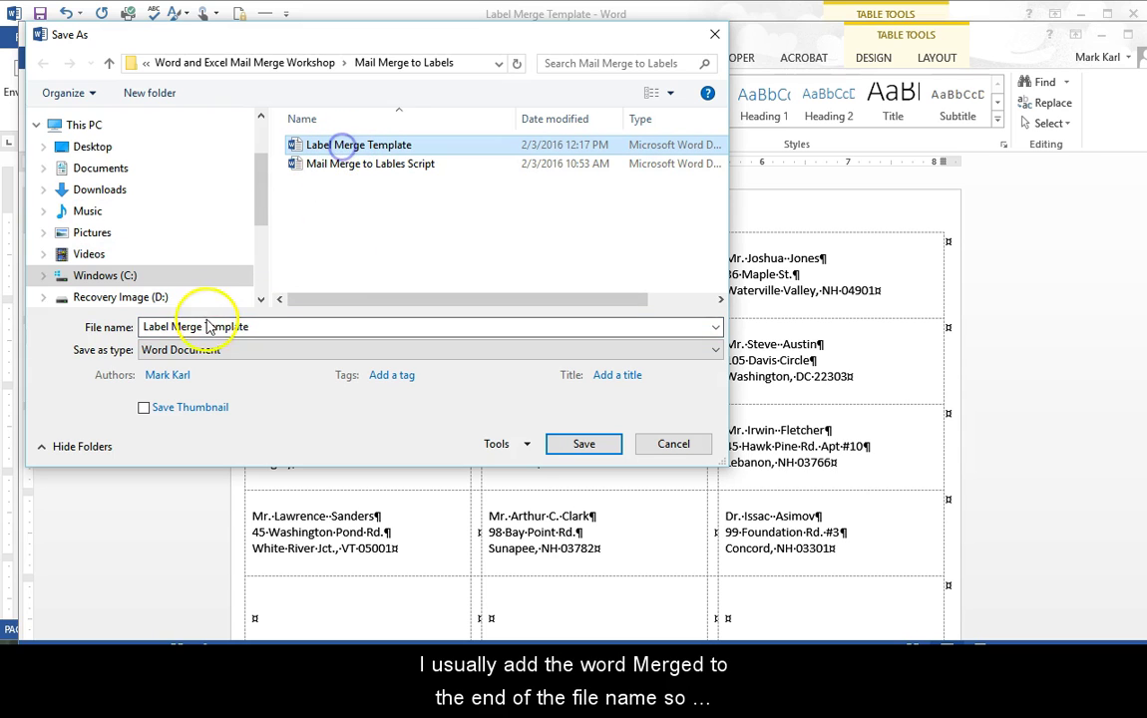
left_click(258, 326)
left_click(259, 326)
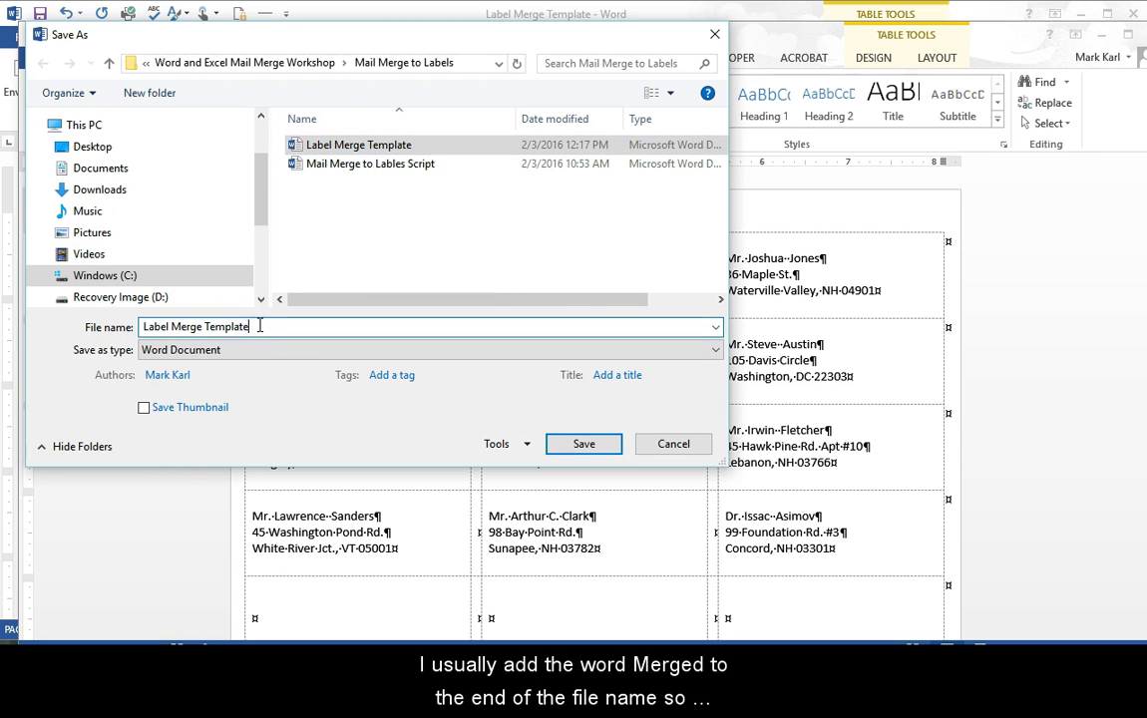
type("Merged")
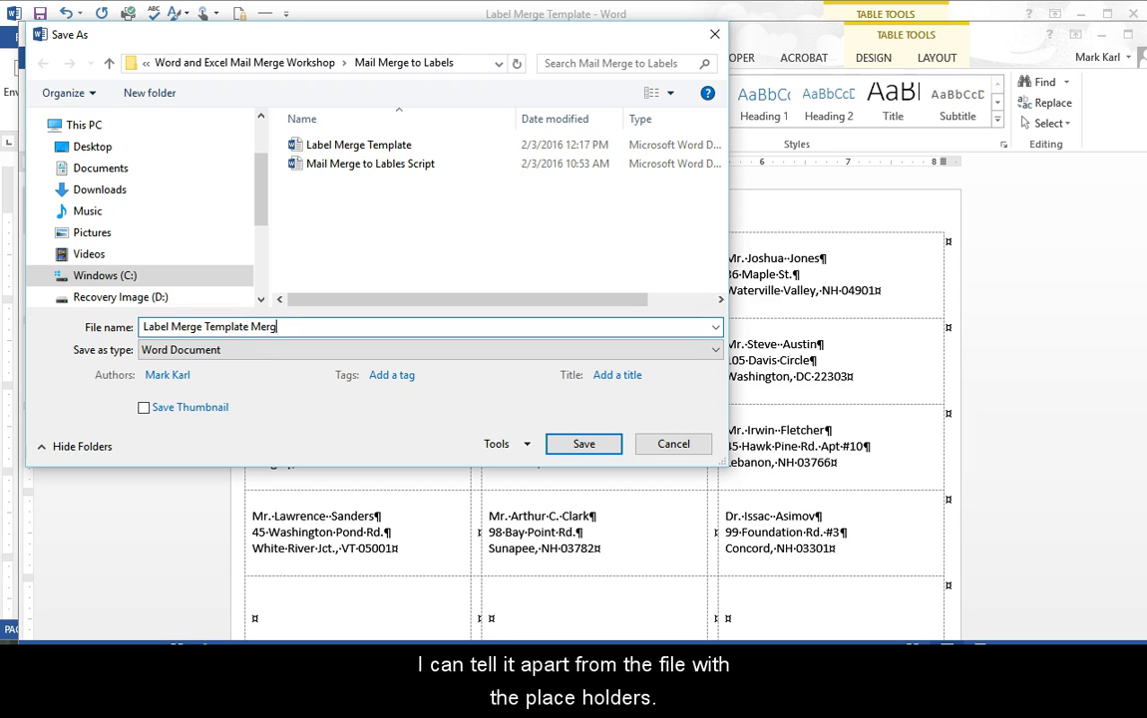
left_click(581, 445)
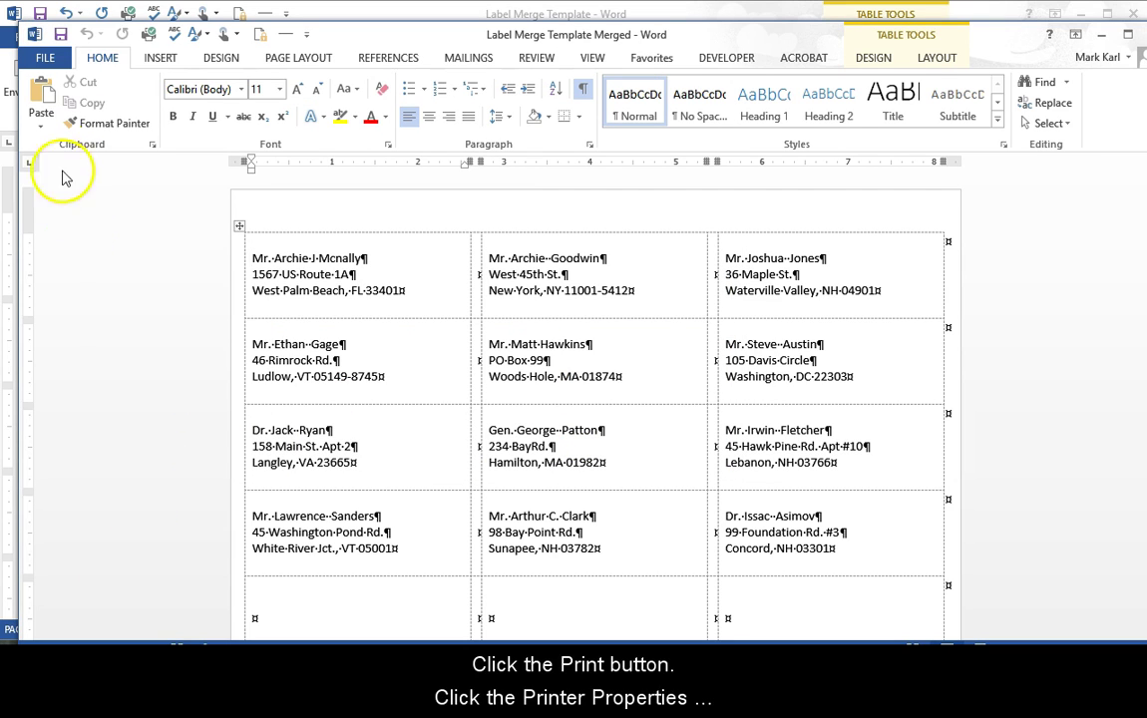
Show the print preview with the Letter page and HP Photosmart C4200 printer settings
left_click(46, 57)
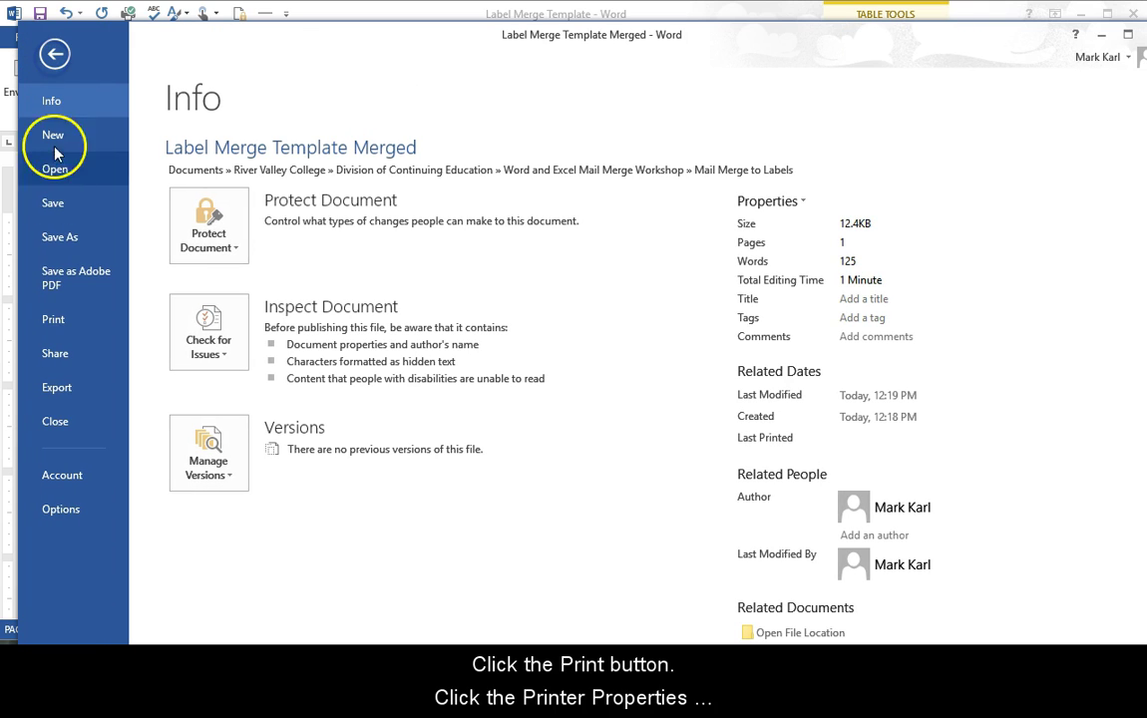
left_click(52, 319)
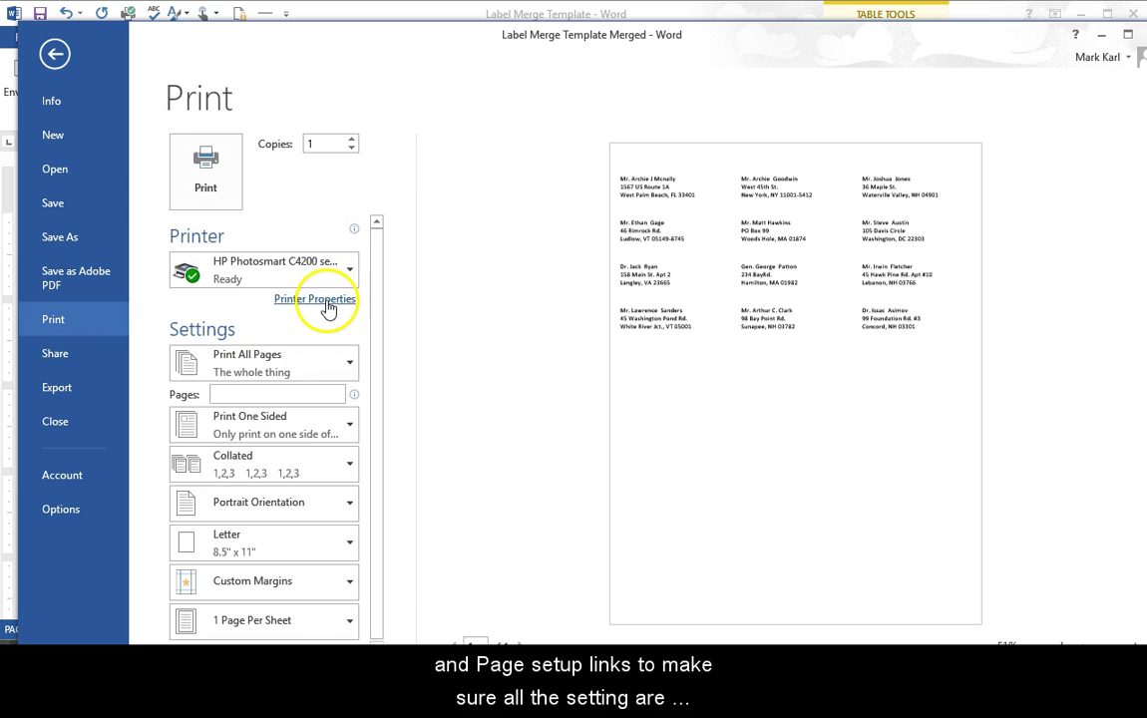
left_click(381, 457)
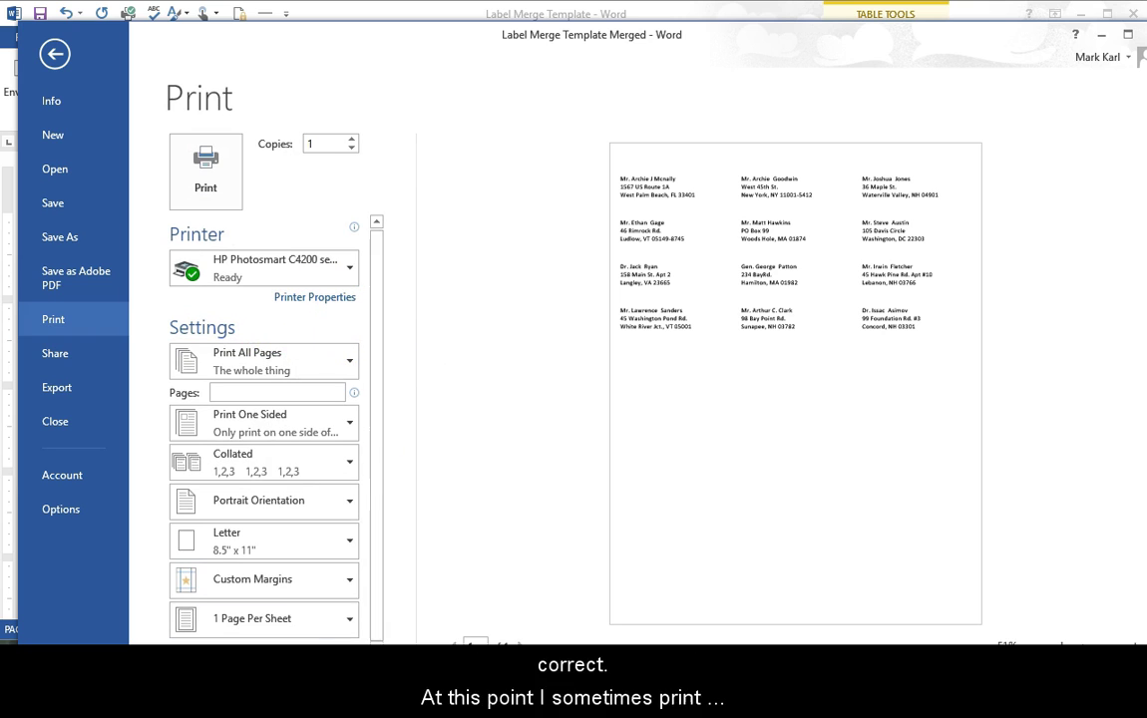
left_click_drag(419, 44, 423, 35)
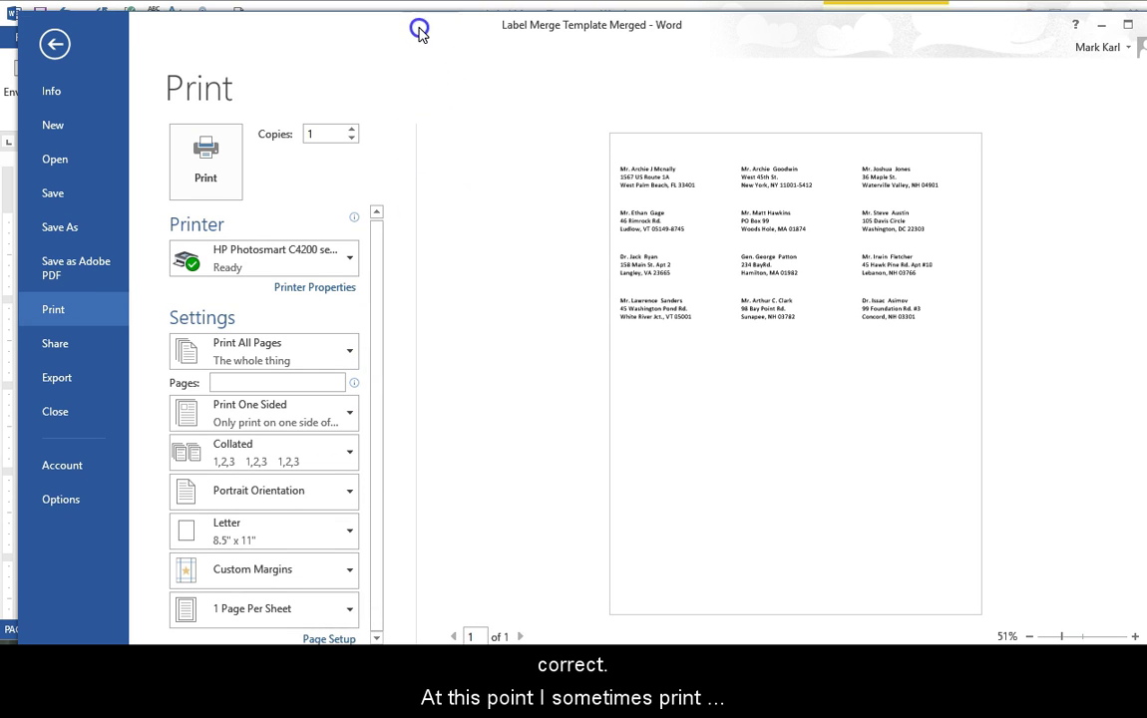